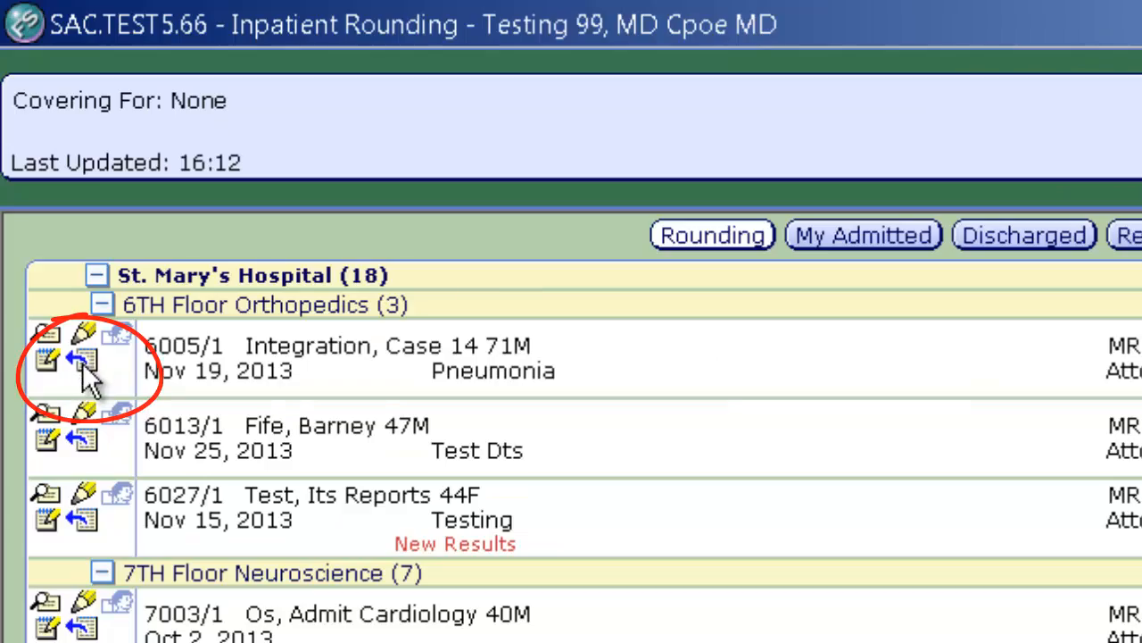
Step: Leave the orthopedics patient's discharge list and open the top recently accessed patient in EMR
{"action": "left_click", "coordinate": [83, 365]}
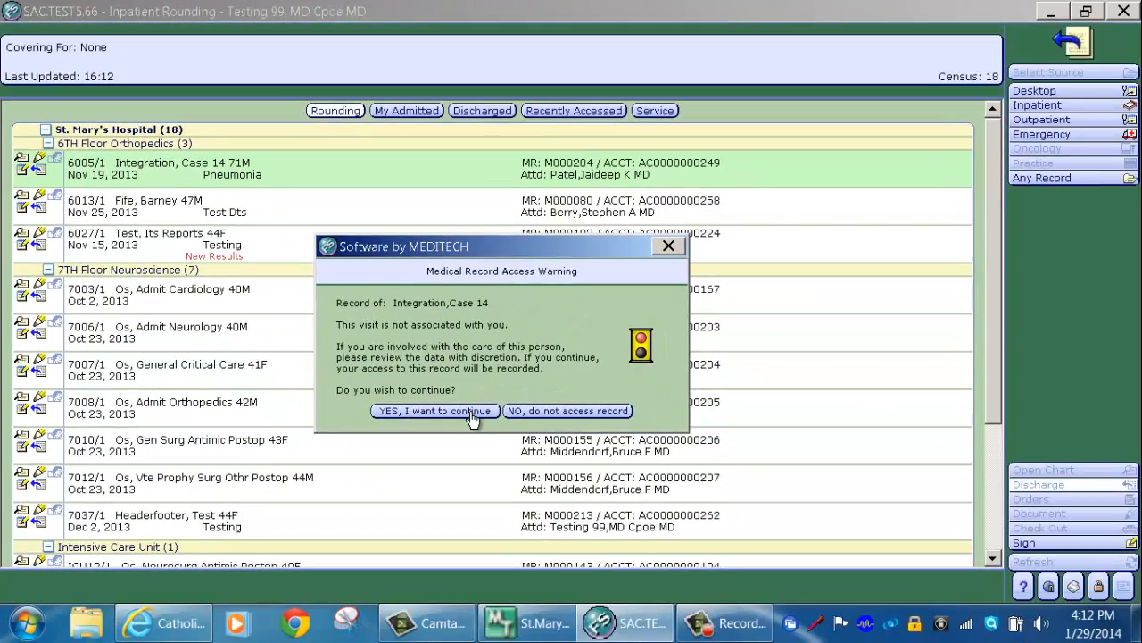
{"action": "left_click", "coordinate": [474, 416]}
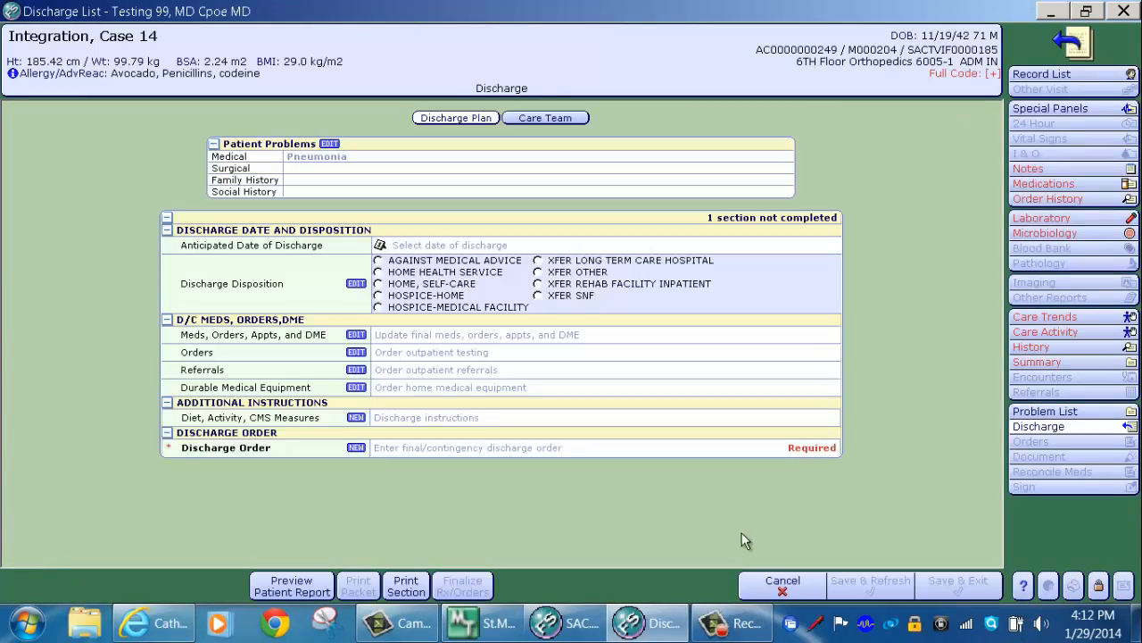
{"action": "left_click", "coordinate": [783, 585]}
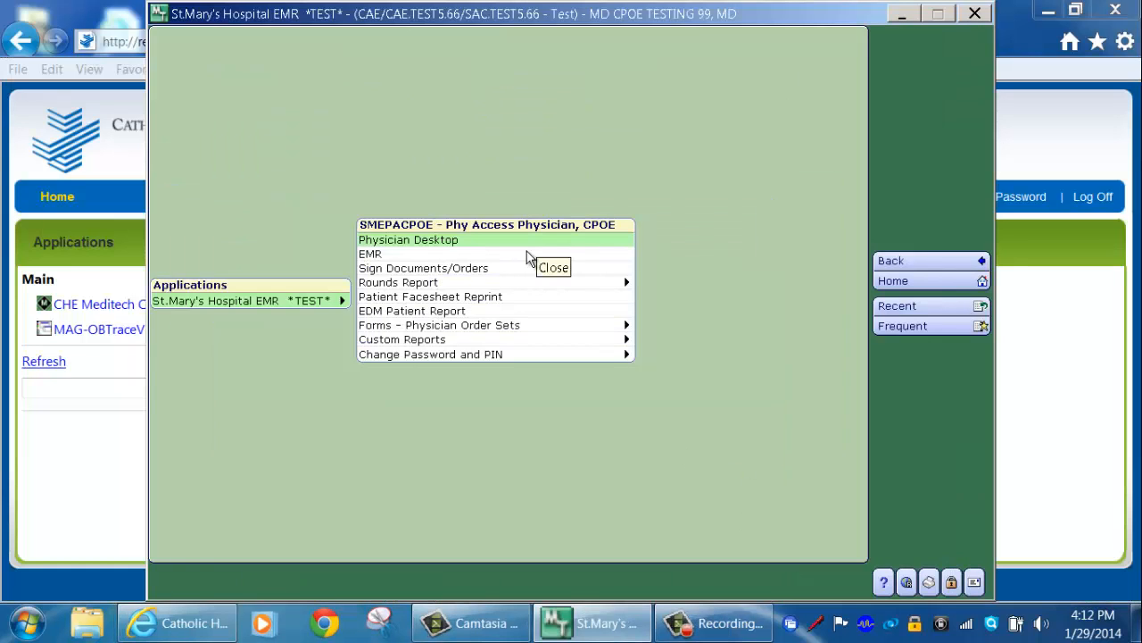
{"action": "left_click", "coordinate": [526, 253]}
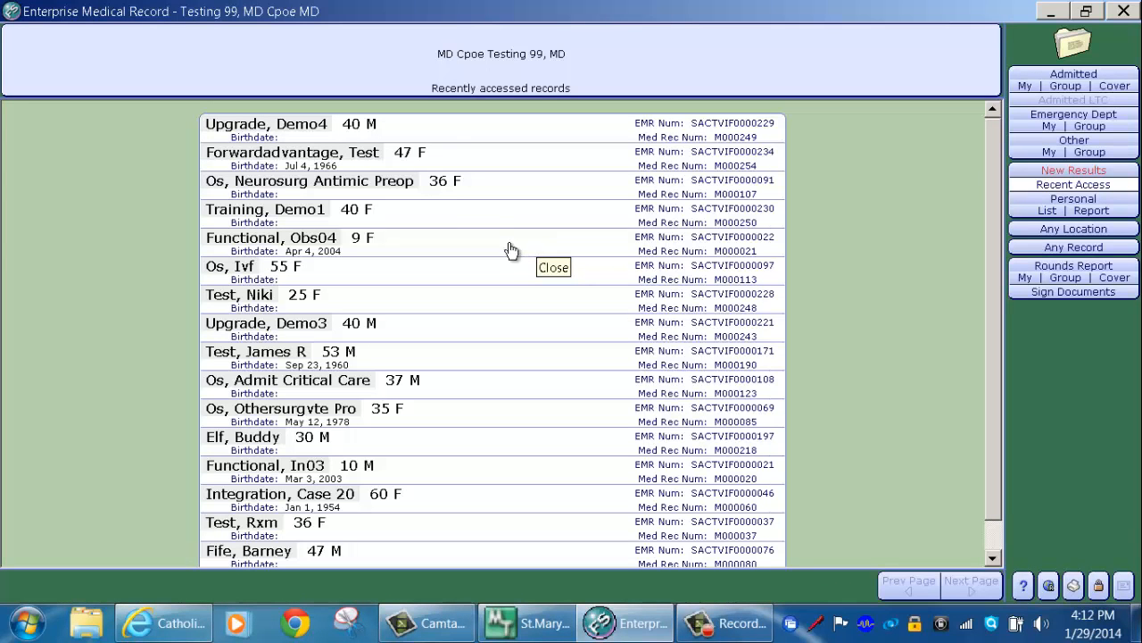
{"action": "left_click", "coordinate": [446, 124]}
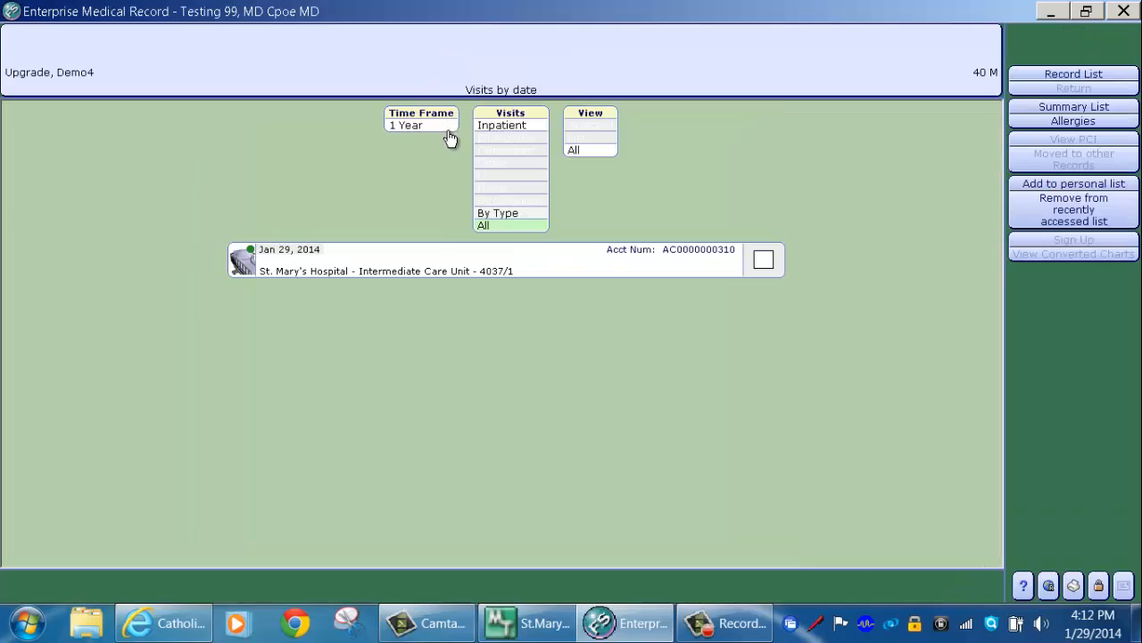
Step: Open the Jan 29, 2014 Intermediate Care Unit visit and bring up its Discharge List
{"action": "left_click", "coordinate": [444, 266]}
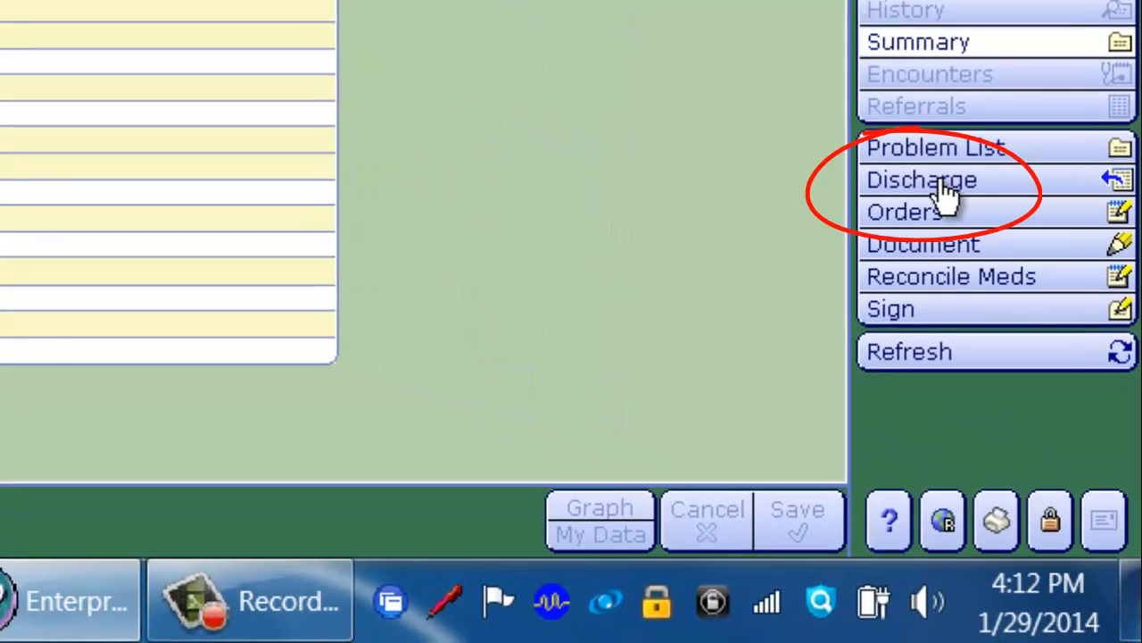
{"action": "left_click", "coordinate": [943, 182]}
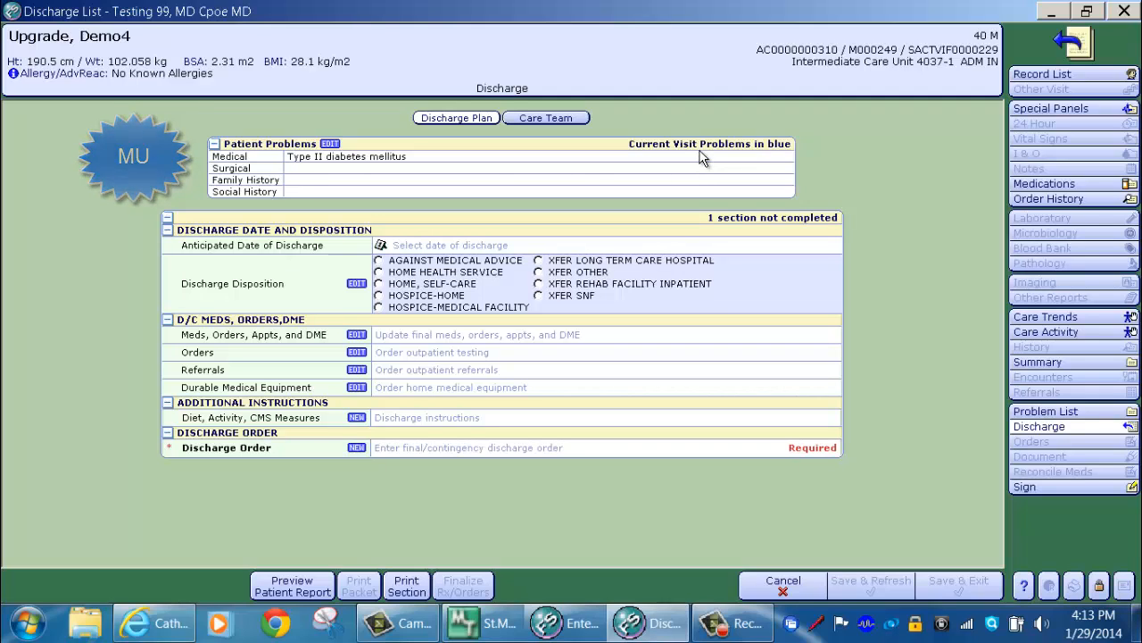
Step: Flag Type II diabetes mellitus as current visit, add Pneumonia via 'pneumon' search and flag it too
{"action": "left_click", "coordinate": [331, 145]}
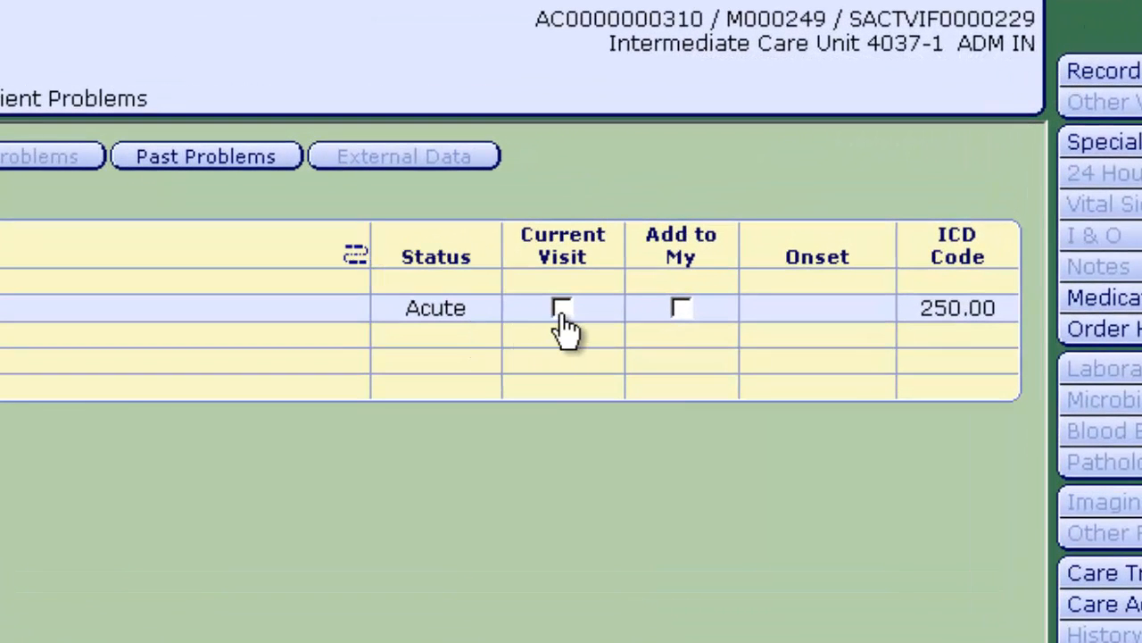
{"action": "left_click", "coordinate": [561, 310]}
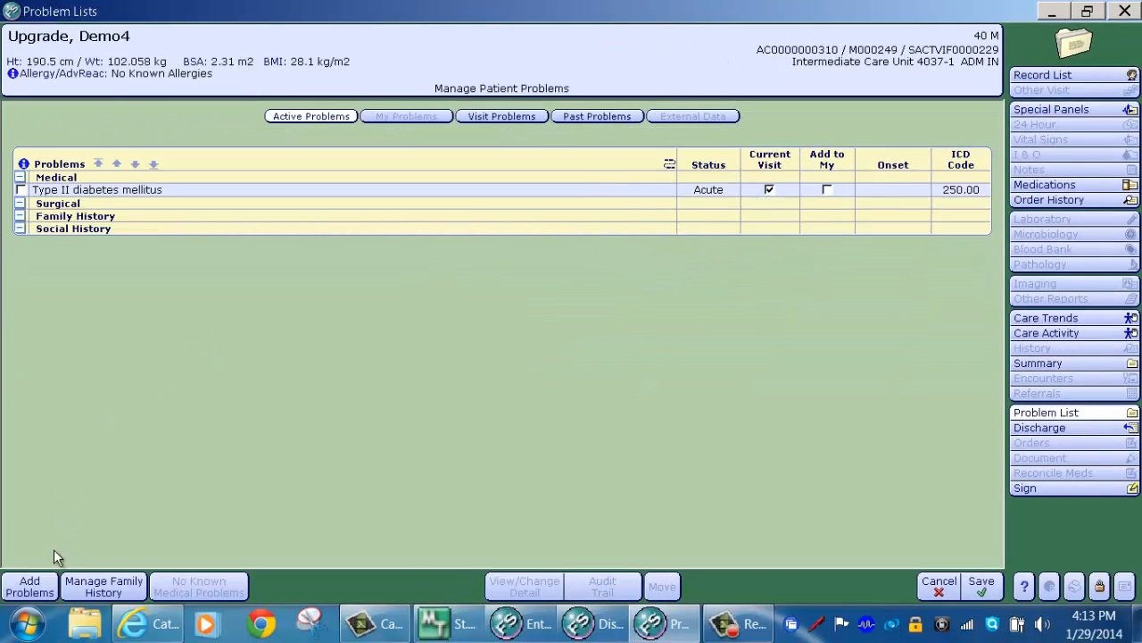
{"action": "left_click", "coordinate": [45, 591]}
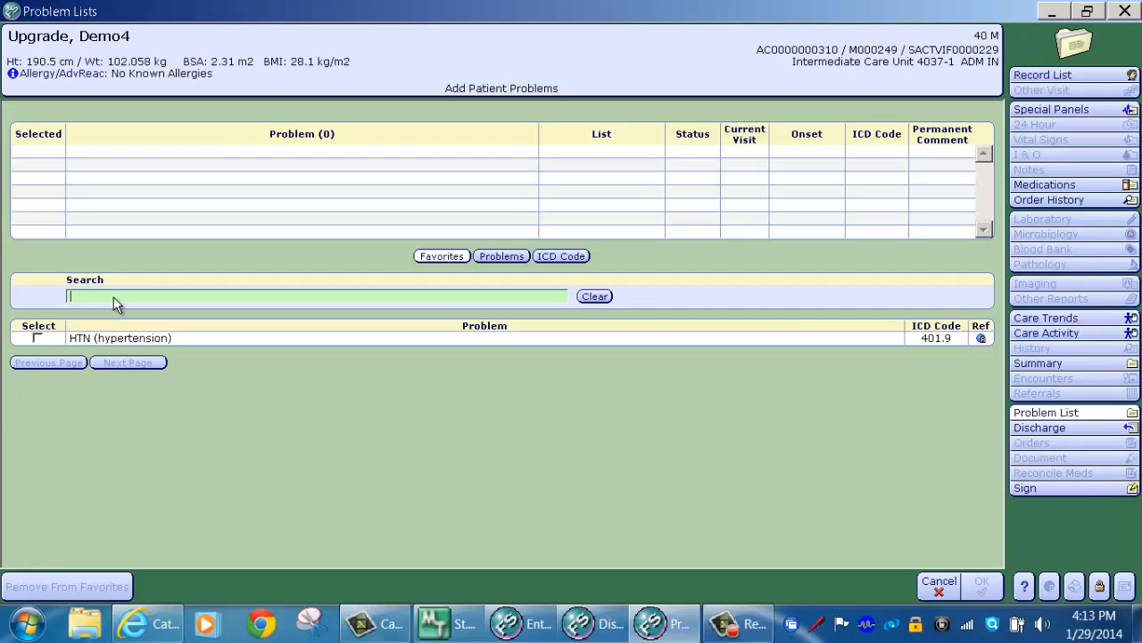
{"action": "type", "text": "pne"}
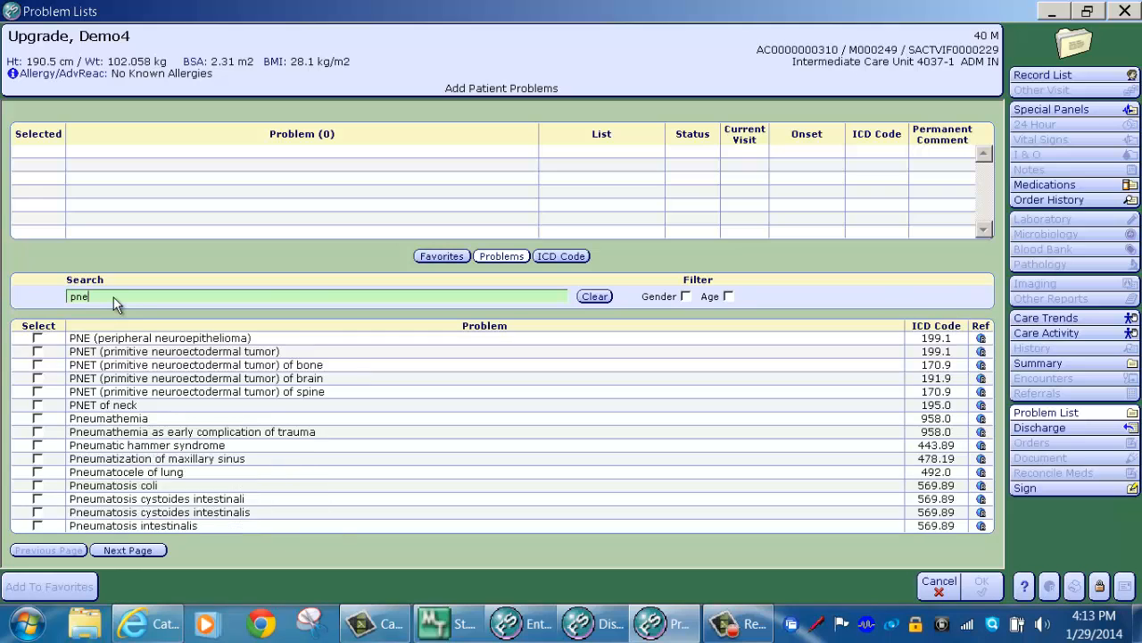
{"action": "type", "text": "umon"}
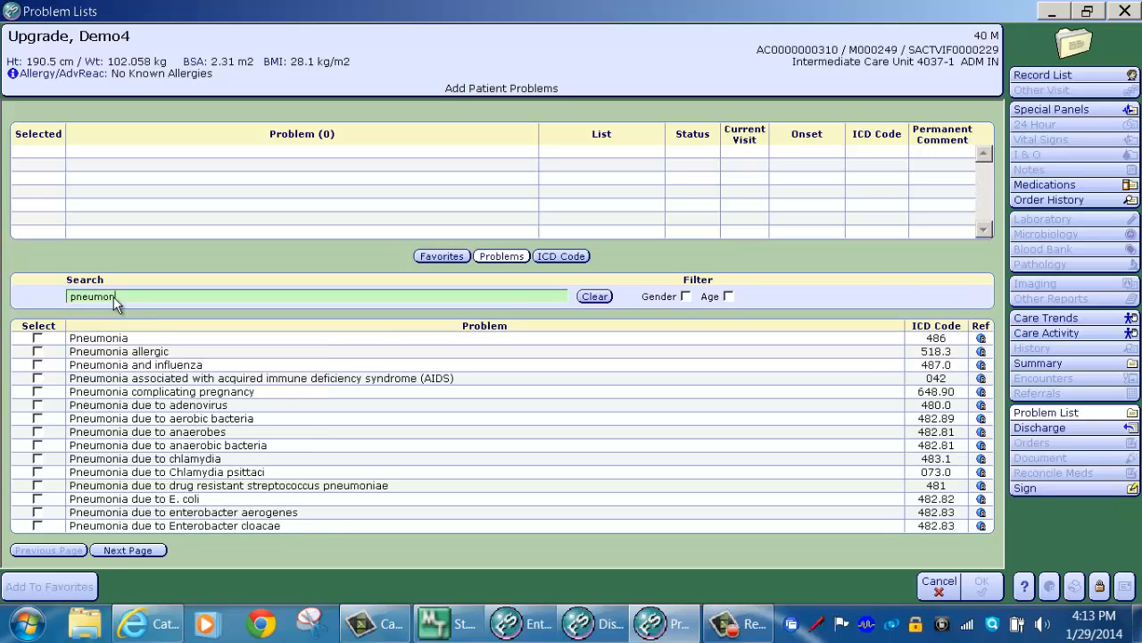
{"action": "left_click", "coordinate": [43, 341]}
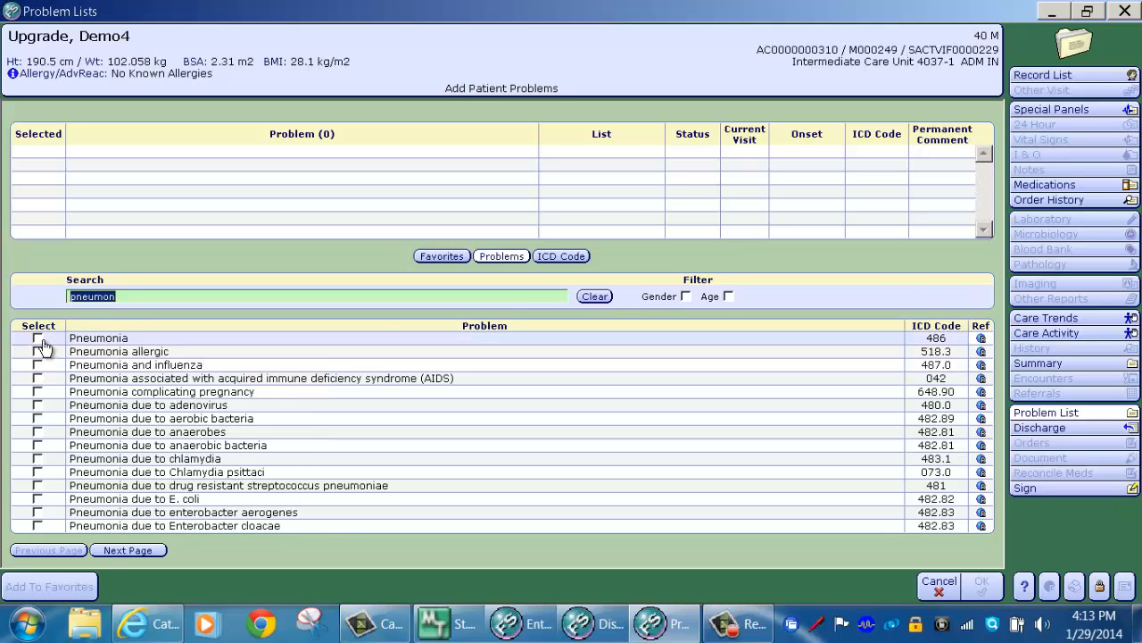
{"action": "left_click", "coordinate": [40, 341]}
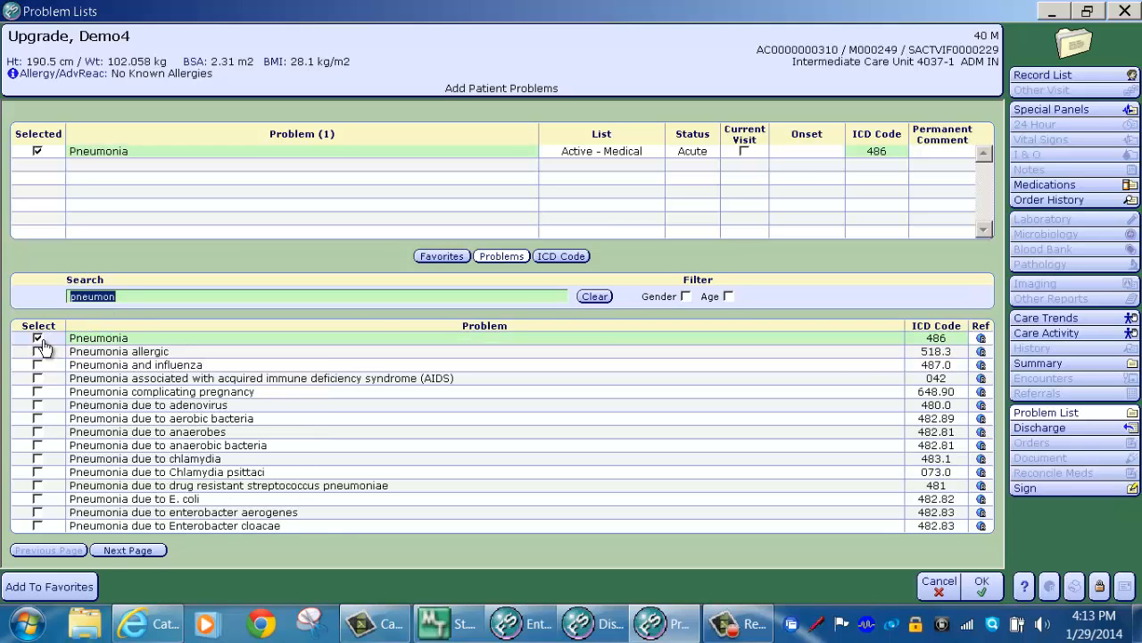
{"action": "left_click", "coordinate": [982, 584]}
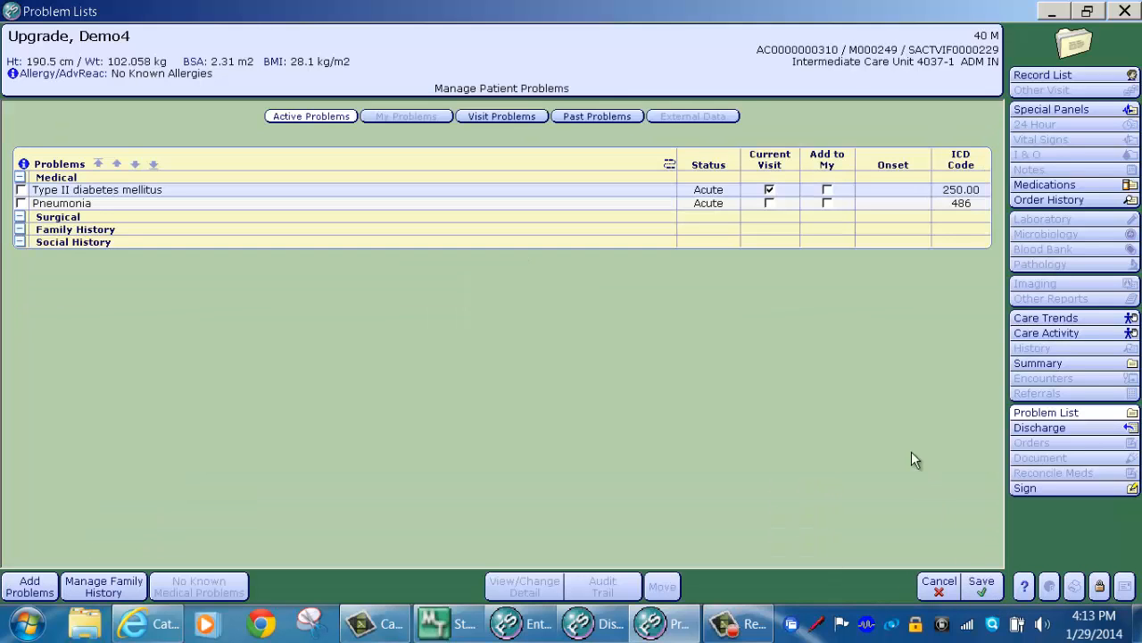
{"action": "left_click", "coordinate": [769, 204]}
Step: Save the problems, set discharge date 1/29/14 and disposition HOME, SELF-CARE, then edit final meds and orders
{"action": "left_click", "coordinate": [980, 586]}
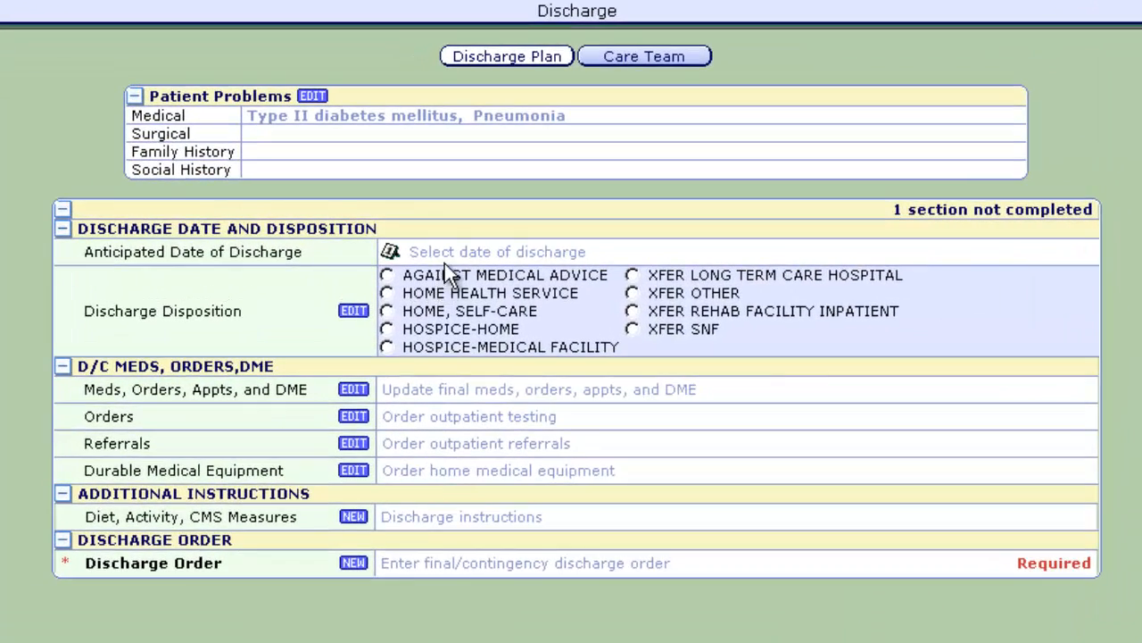
{"action": "left_click", "coordinate": [448, 253]}
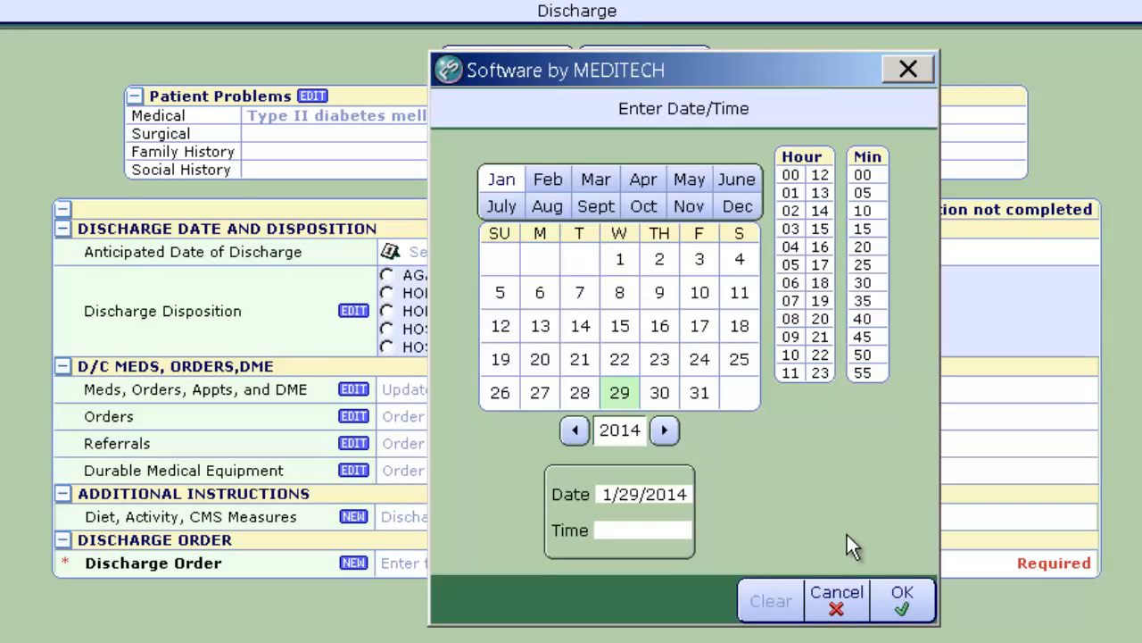
{"action": "left_click", "coordinate": [904, 599]}
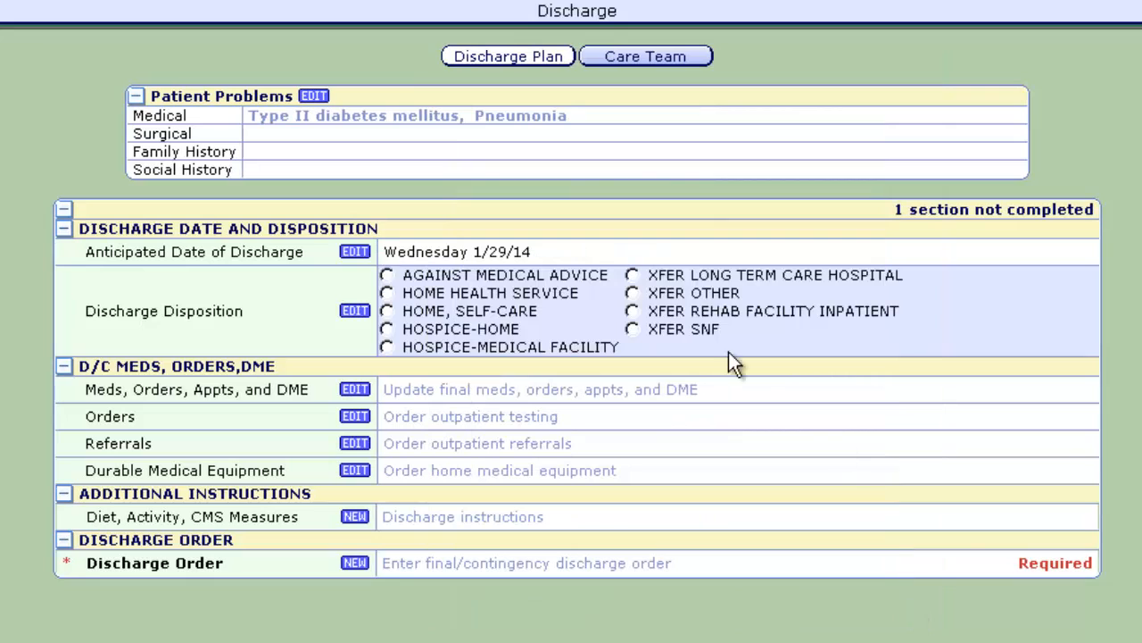
{"action": "left_click", "coordinate": [388, 311]}
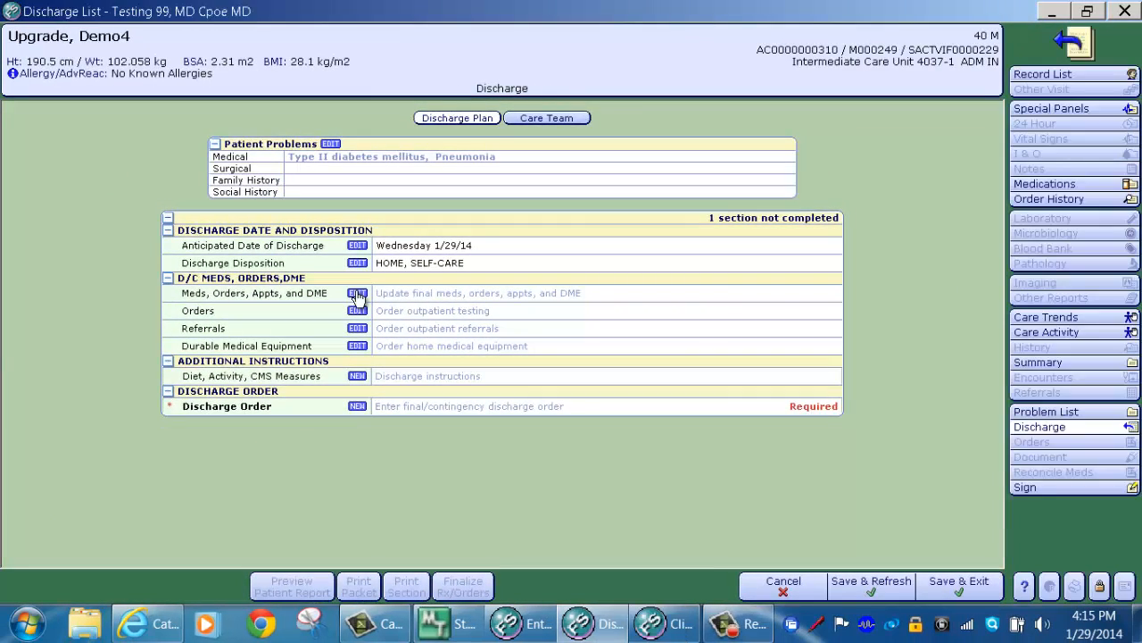
{"action": "left_click", "coordinate": [356, 294]}
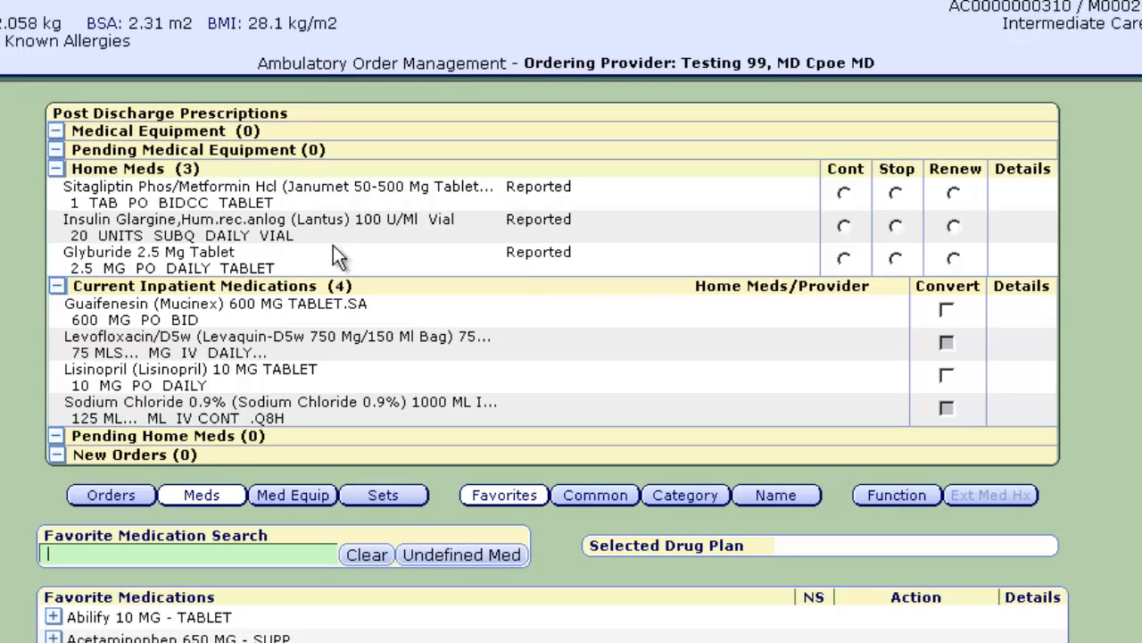
Step: Continue Janumet, stop Lantus, and renew Glyburide 2.5 MG with a 30-day supply
{"action": "left_click", "coordinate": [845, 193]}
{"action": "left_click", "coordinate": [896, 226]}
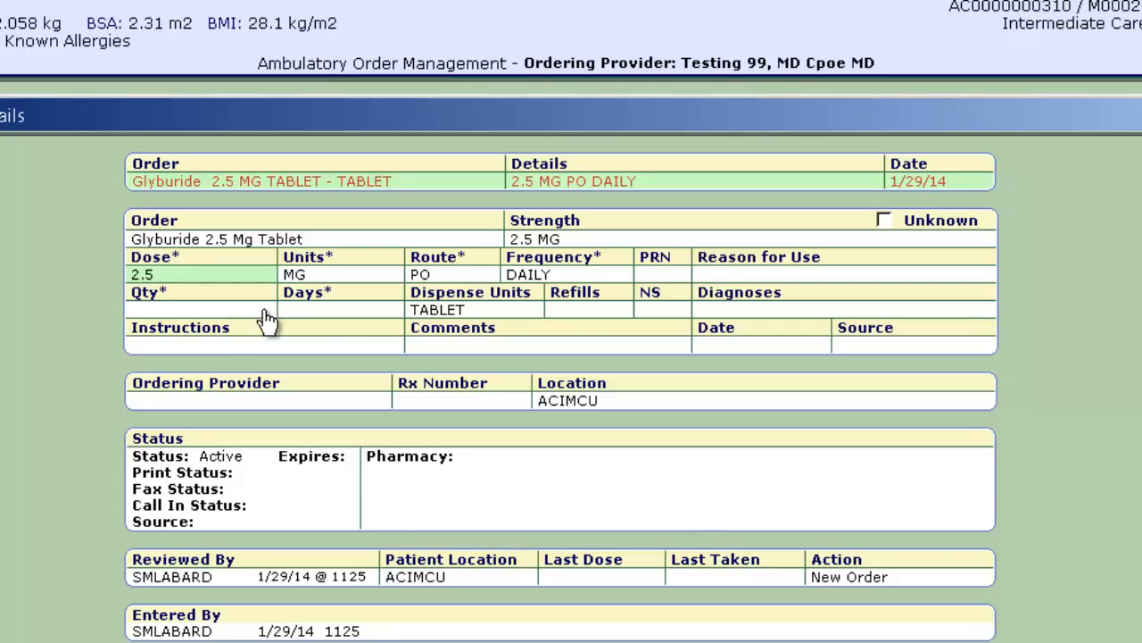
{"action": "left_click", "coordinate": [309, 312]}
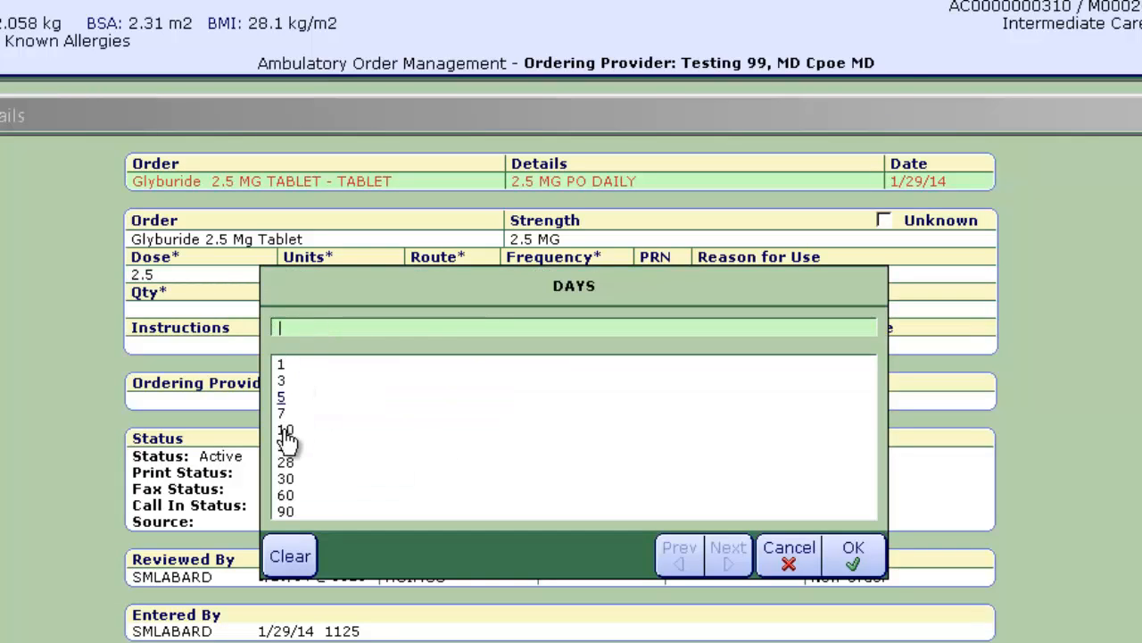
{"action": "left_click", "coordinate": [284, 480]}
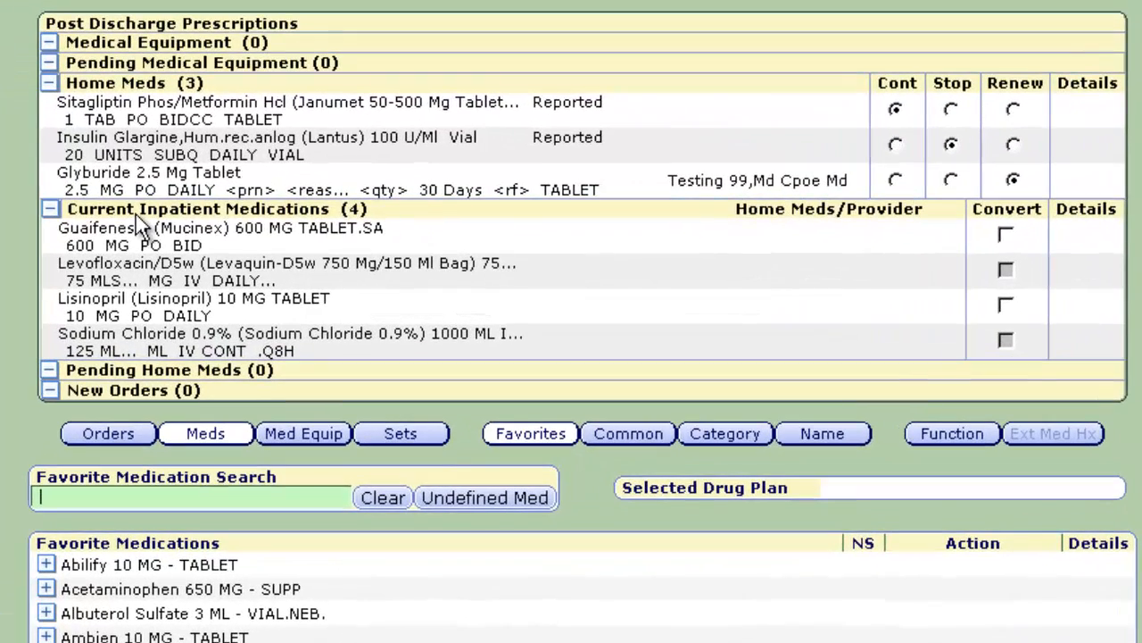
Step: Convert Guaifenesin 600 MG to a discharge prescription with reason 'cough' and quantity 20
{"action": "left_click", "coordinate": [1006, 237]}
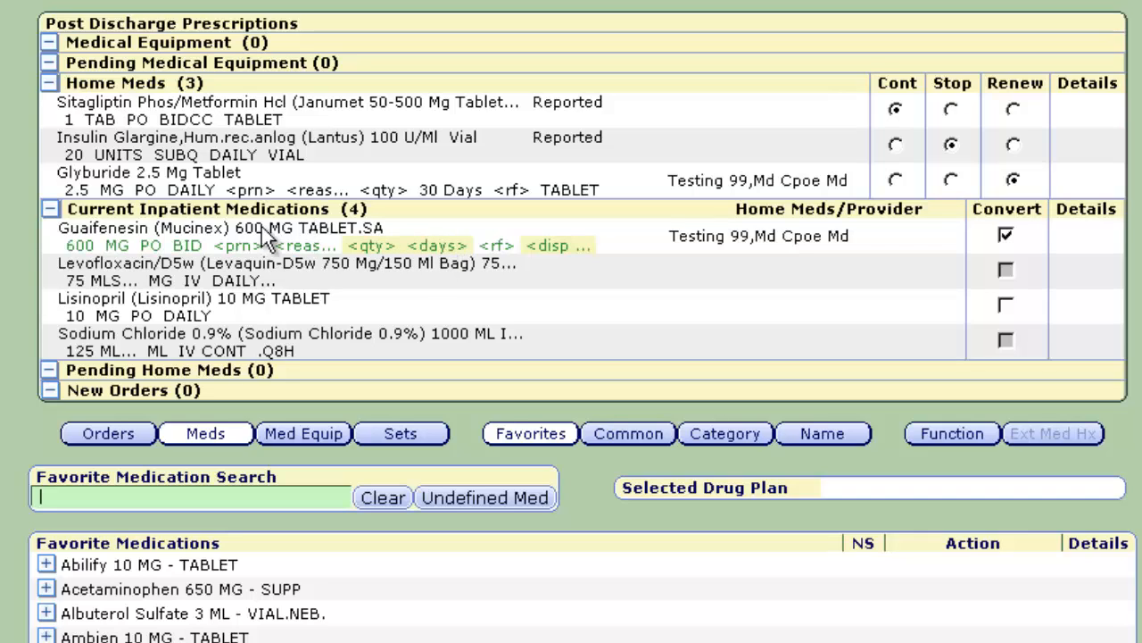
{"action": "left_click", "coordinate": [239, 247]}
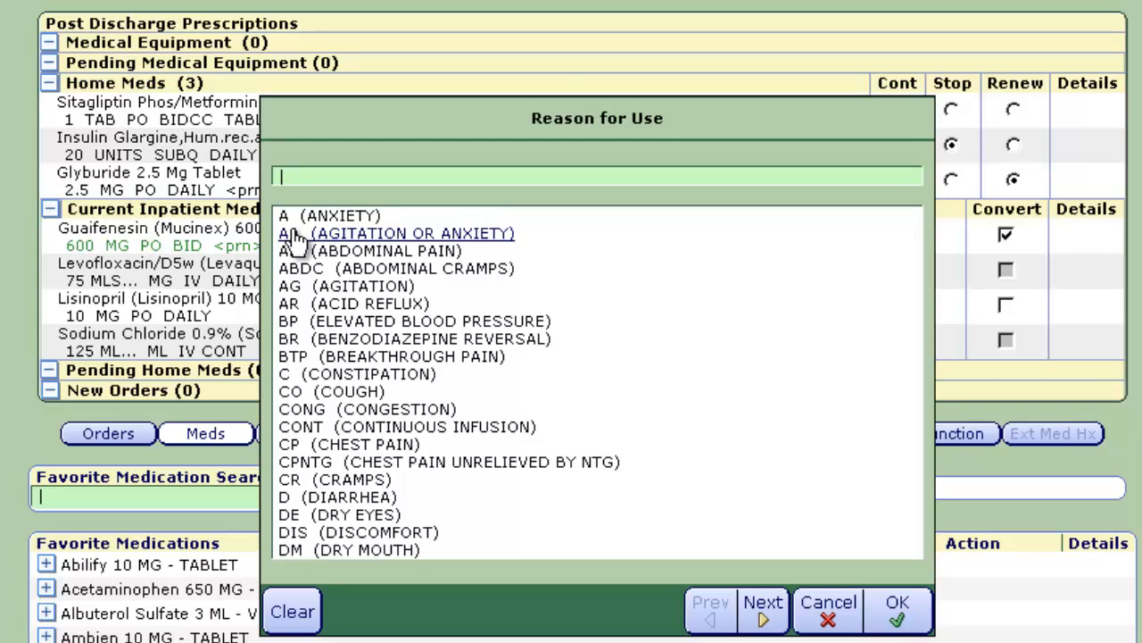
{"action": "type", "text": "cou"}
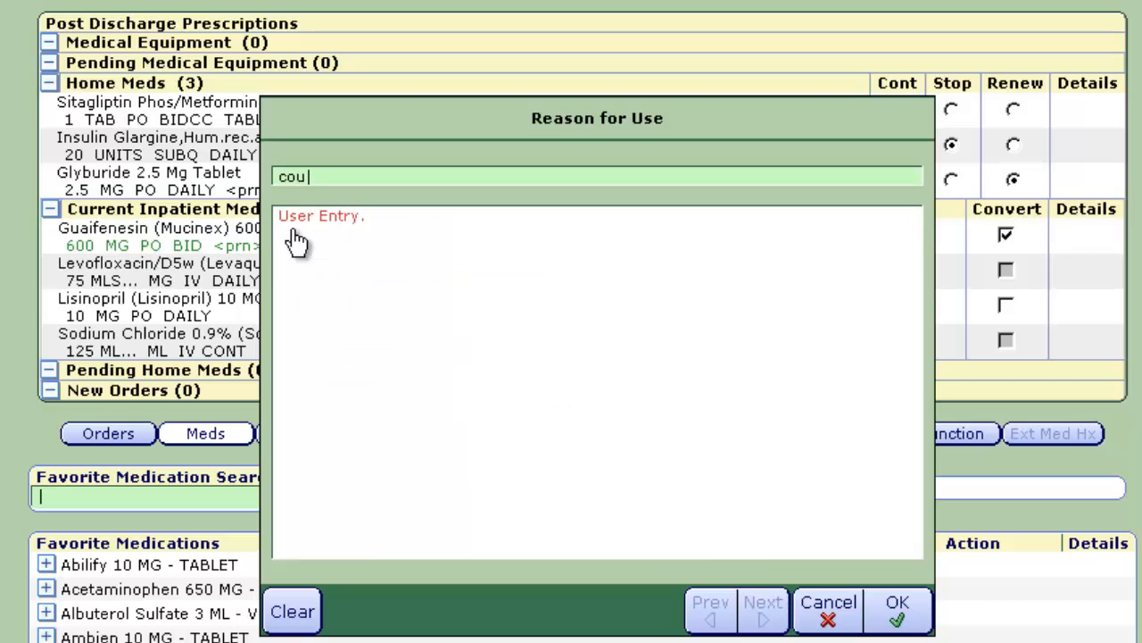
{"action": "type", "text": "gh"}
{"action": "left_click", "coordinate": [890, 611]}
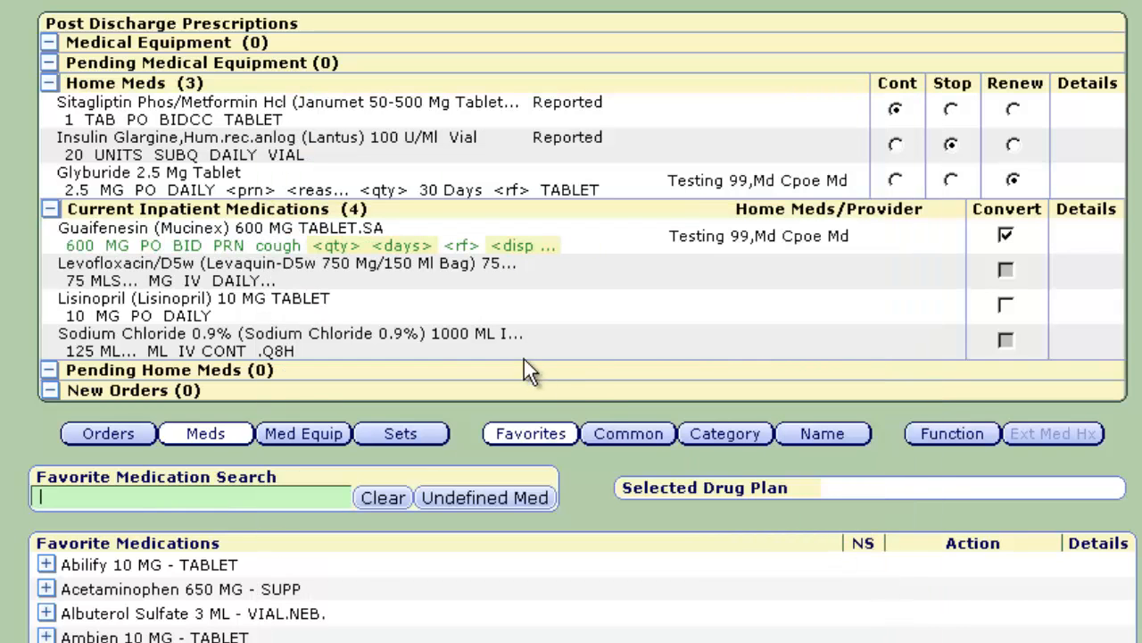
{"action": "left_click", "coordinate": [339, 254]}
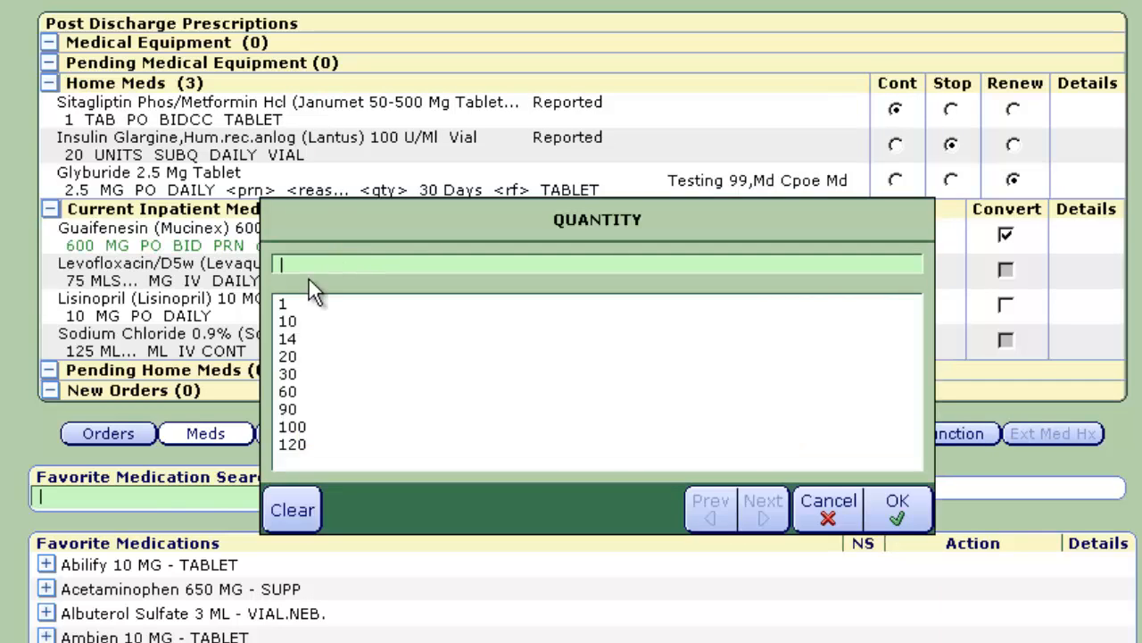
{"action": "double_click", "coordinate": [303, 359]}
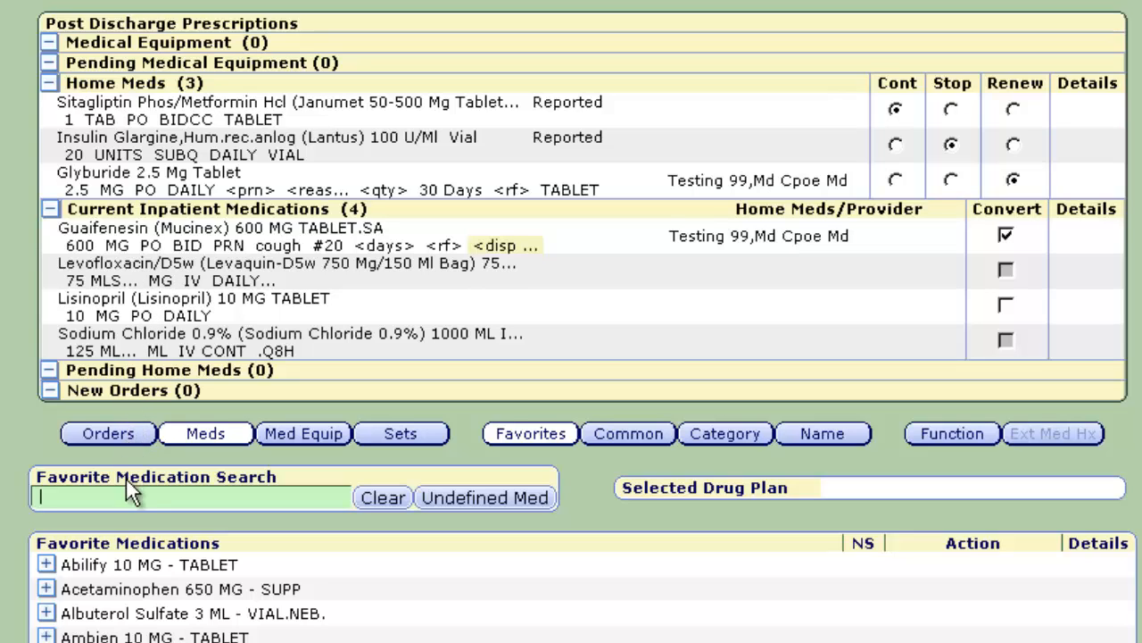
Step: Search 'leva' and add Levaquin 750 MG tablet, daily for 5 days, to the new orders
{"action": "type", "text": "l"}
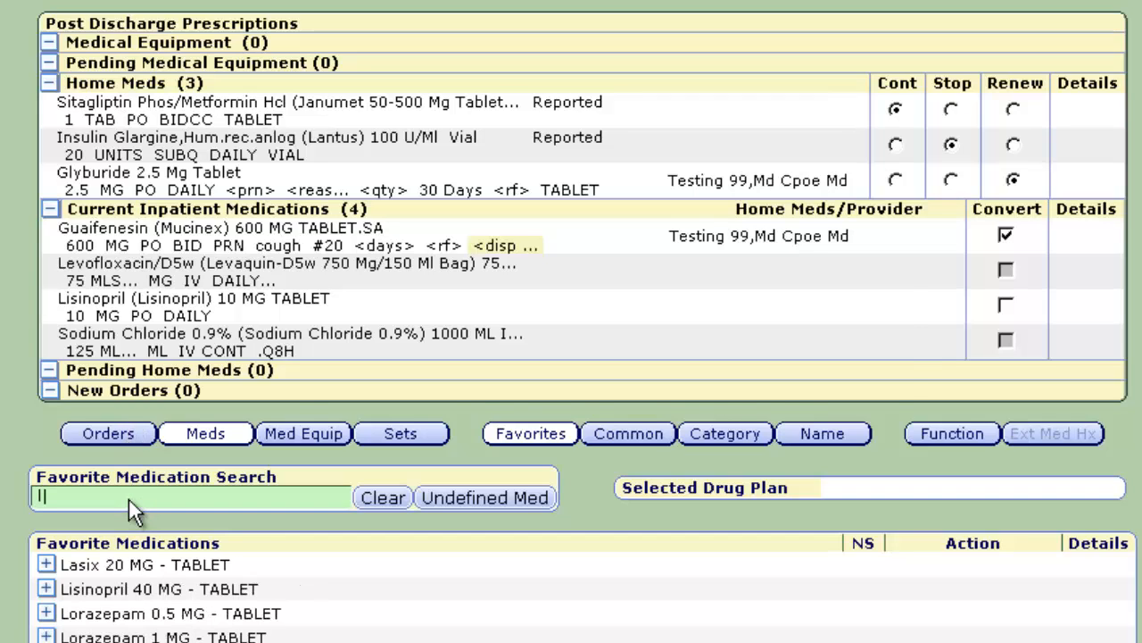
{"action": "type", "text": "e"}
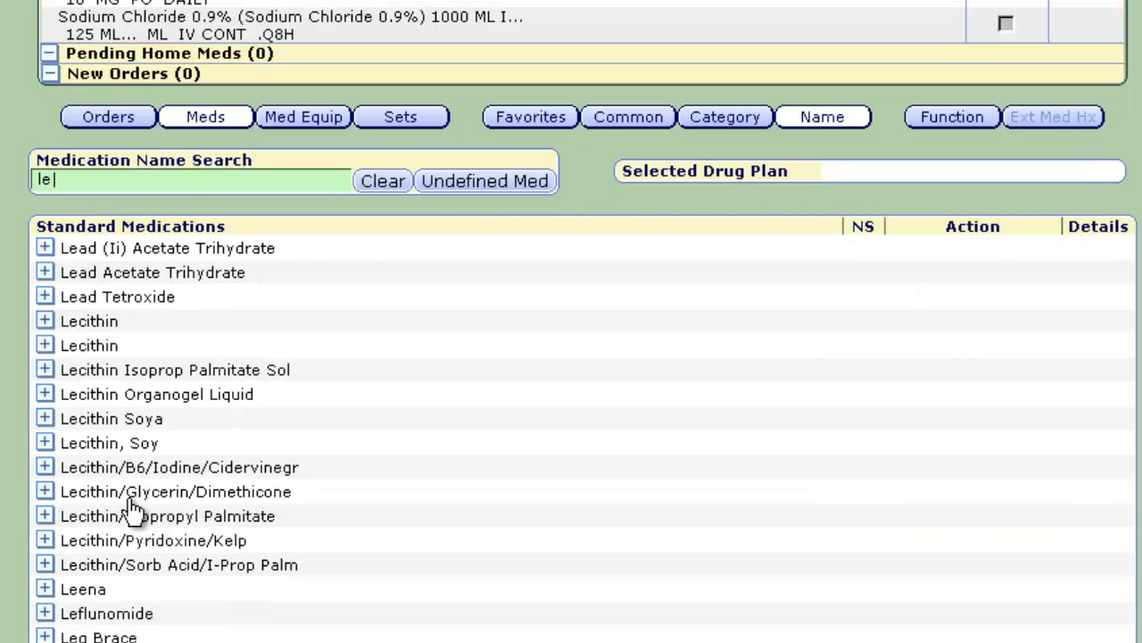
{"action": "type", "text": "v"}
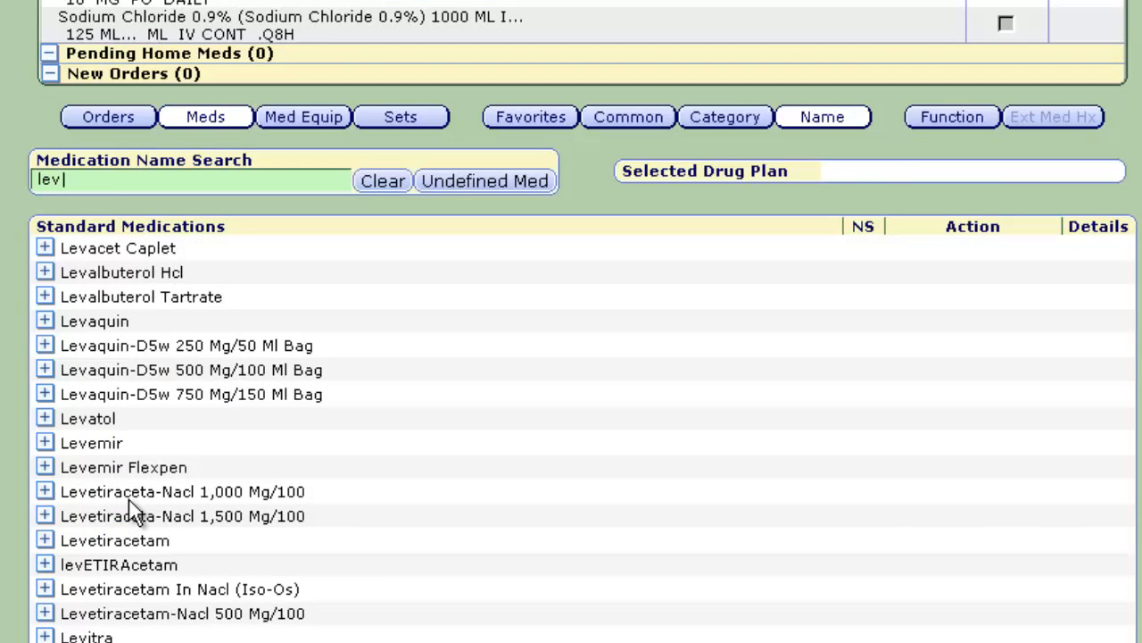
{"action": "type", "text": "a"}
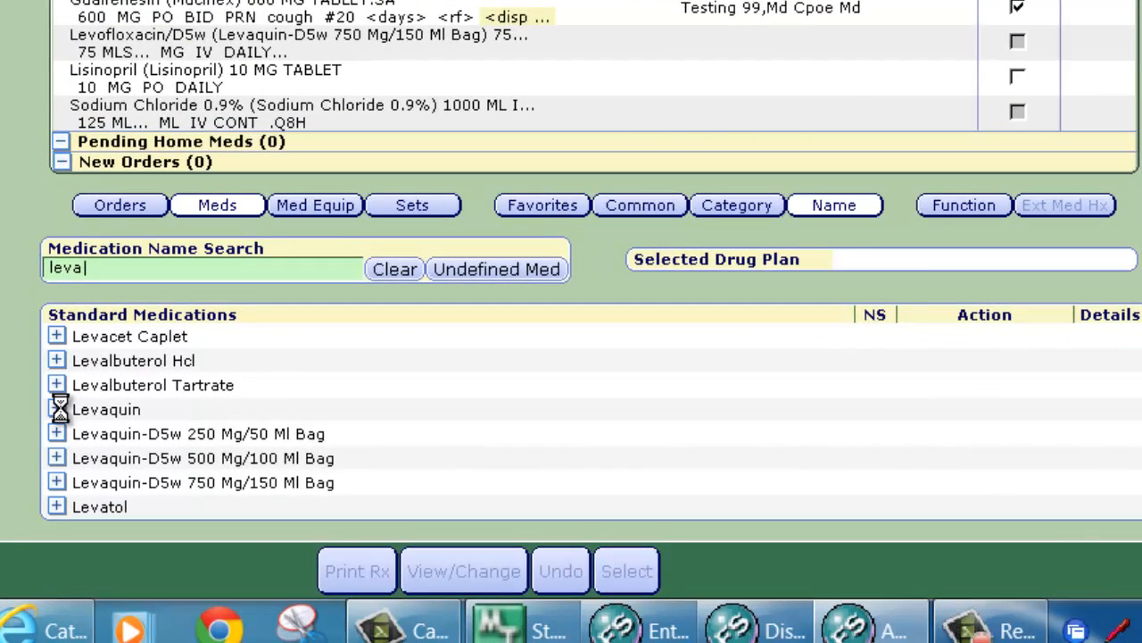
{"action": "left_click", "coordinate": [50, 578]}
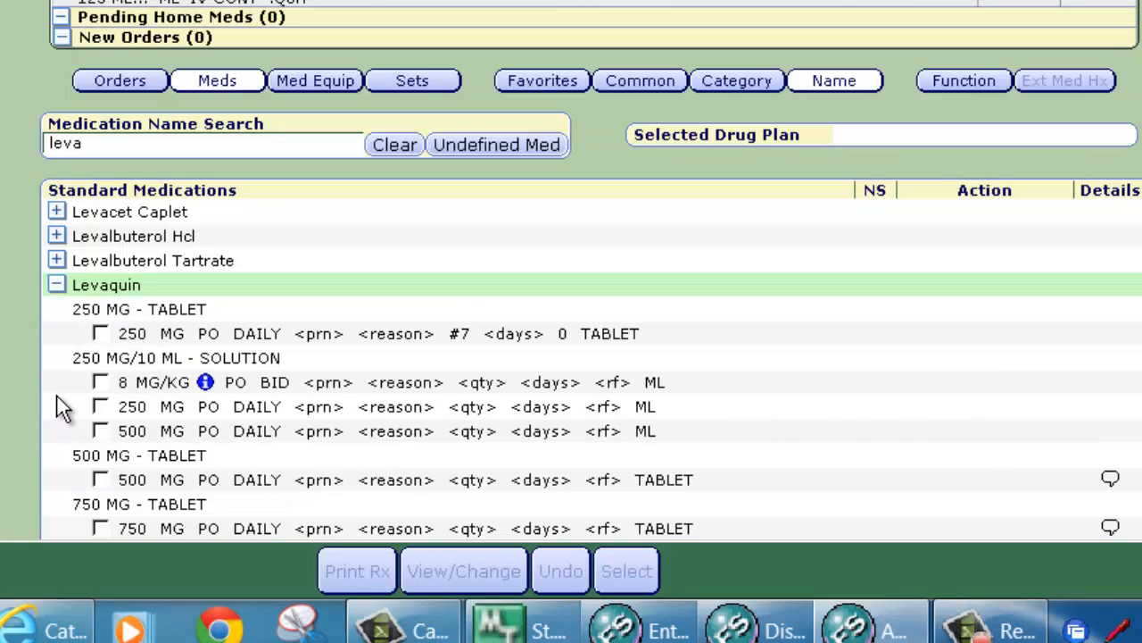
{"action": "left_click", "coordinate": [101, 528]}
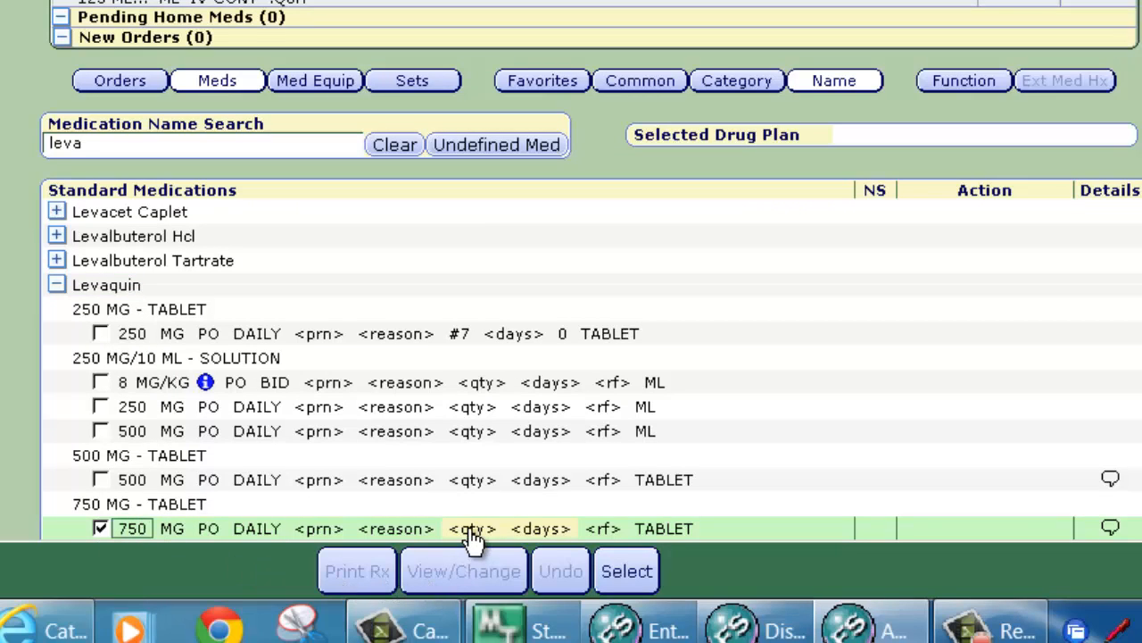
{"action": "left_click", "coordinate": [535, 528]}
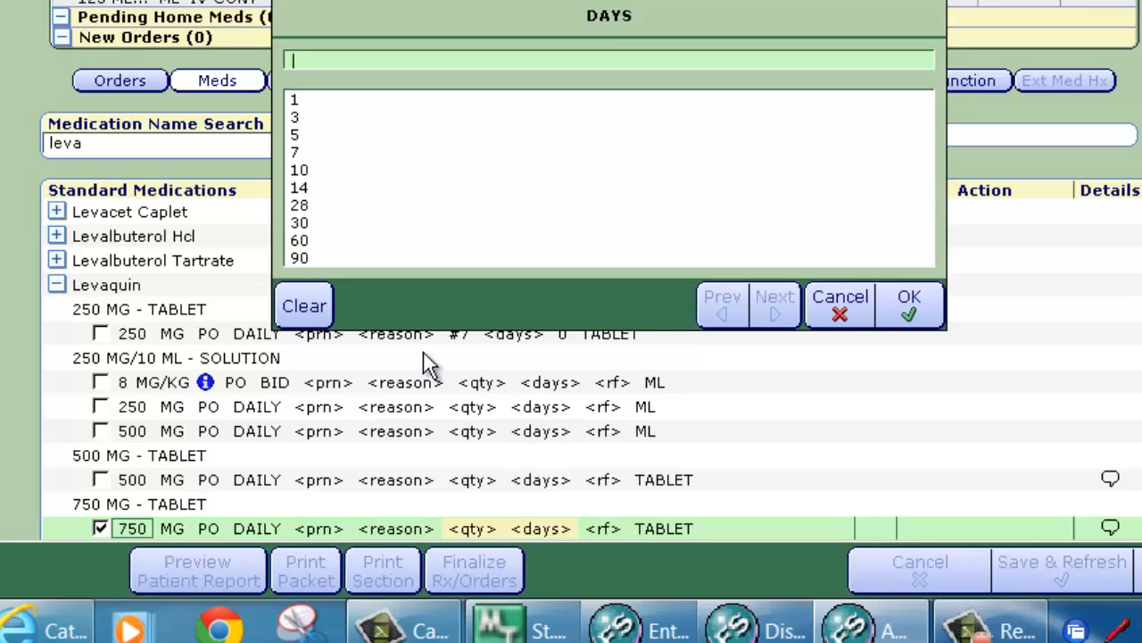
{"action": "left_click", "coordinate": [296, 136]}
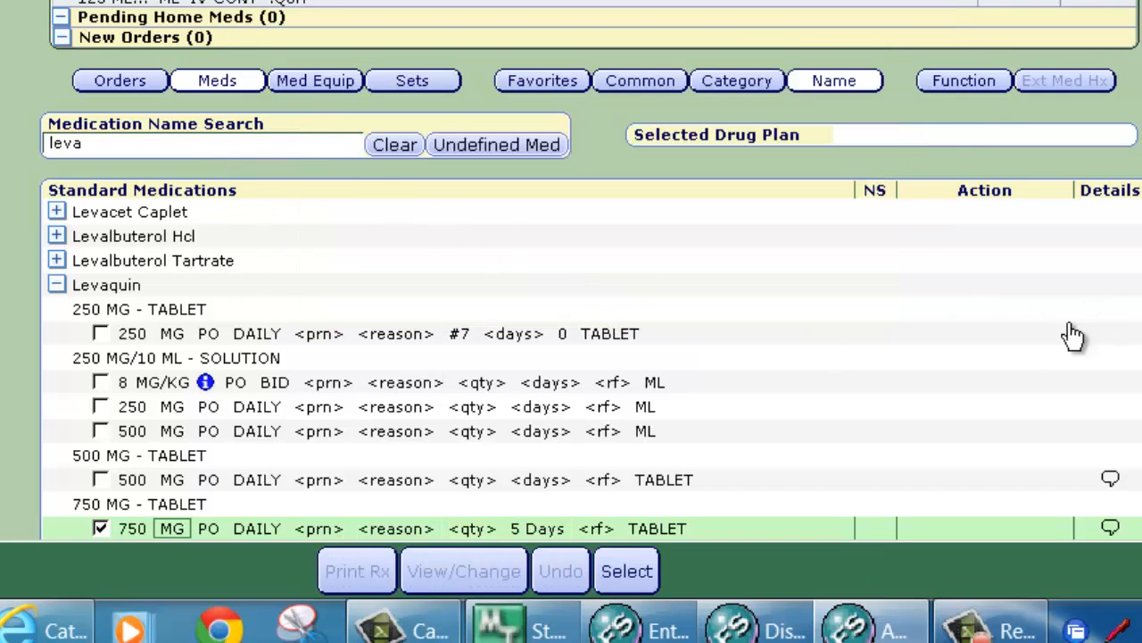
{"action": "left_click", "coordinate": [627, 573]}
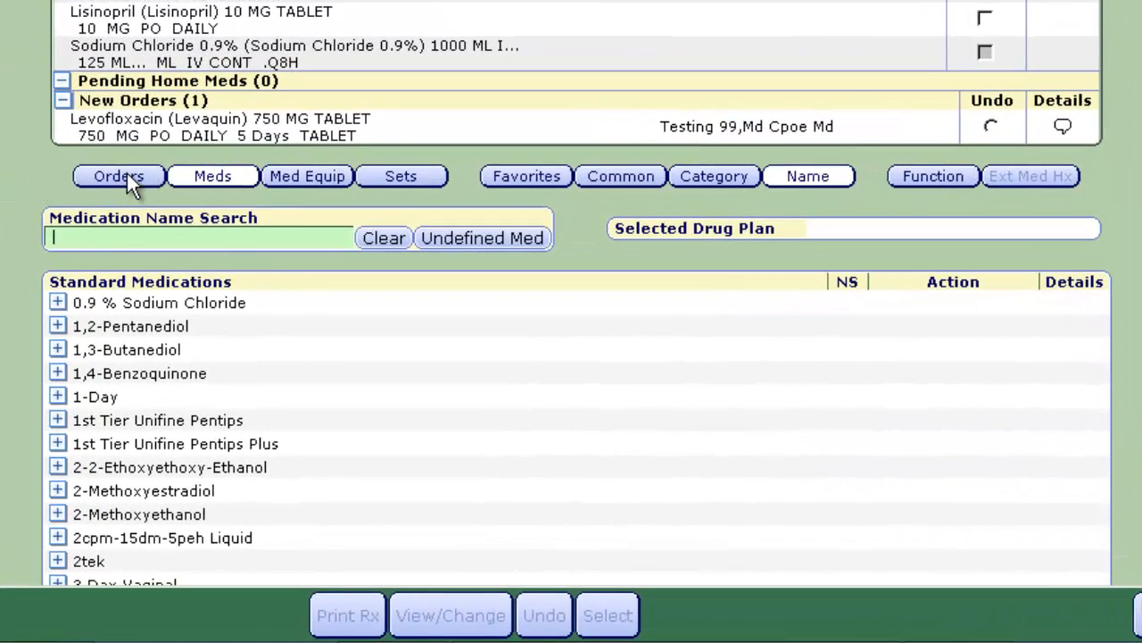
Step: Check 2D Echo LTD among non-medication orders and set its service date to 7DAYS
{"action": "left_click", "coordinate": [127, 176]}
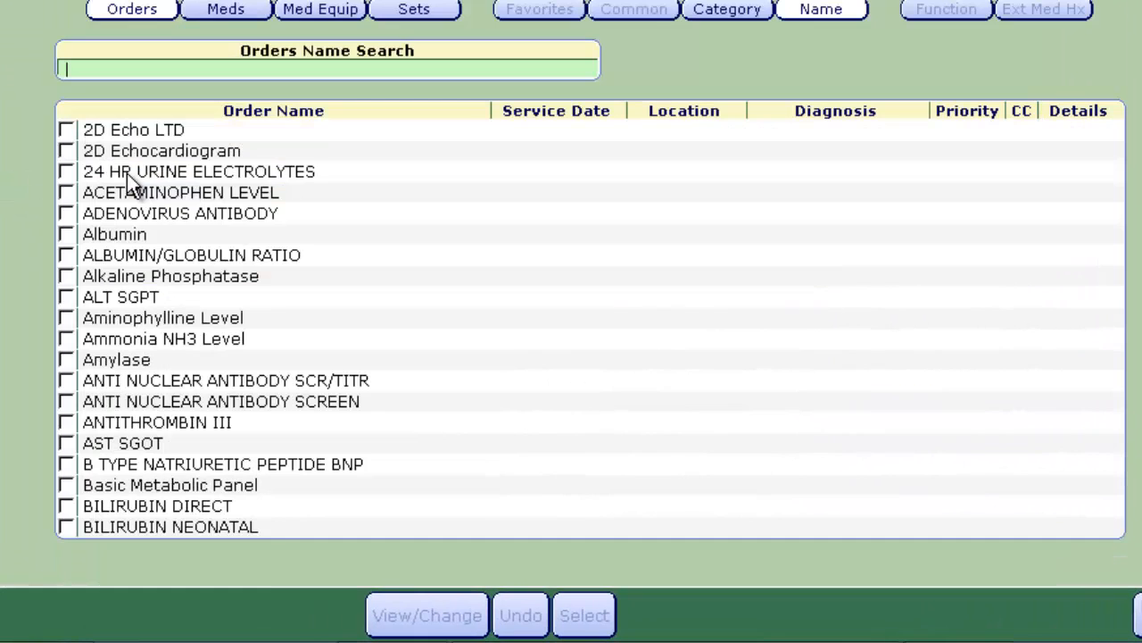
{"action": "left_click", "coordinate": [65, 130]}
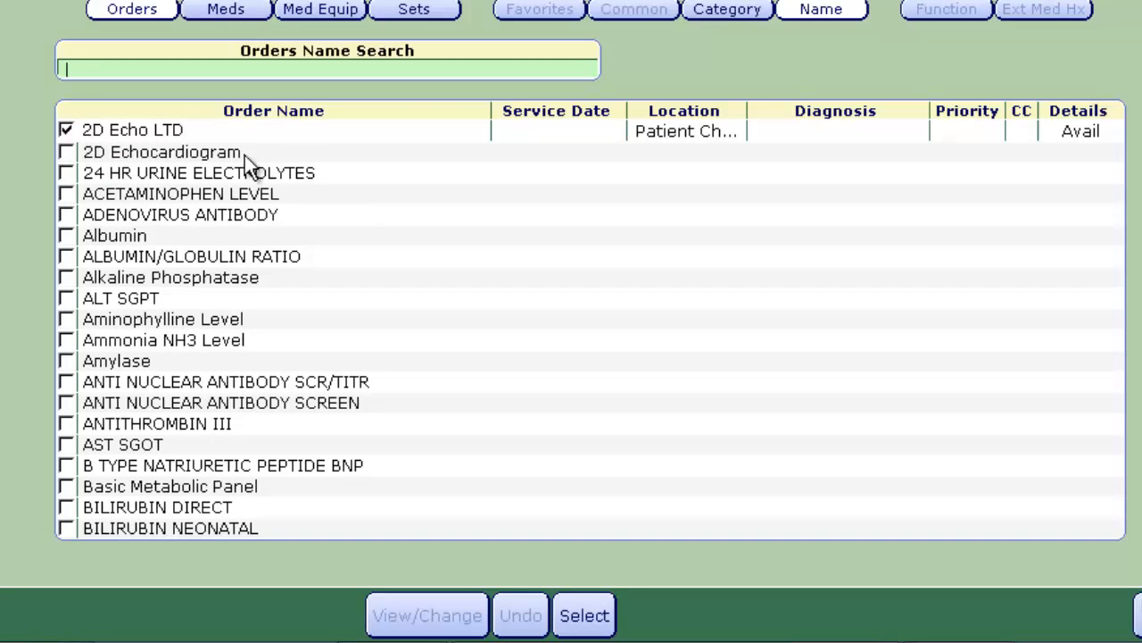
{"action": "left_click", "coordinate": [544, 133]}
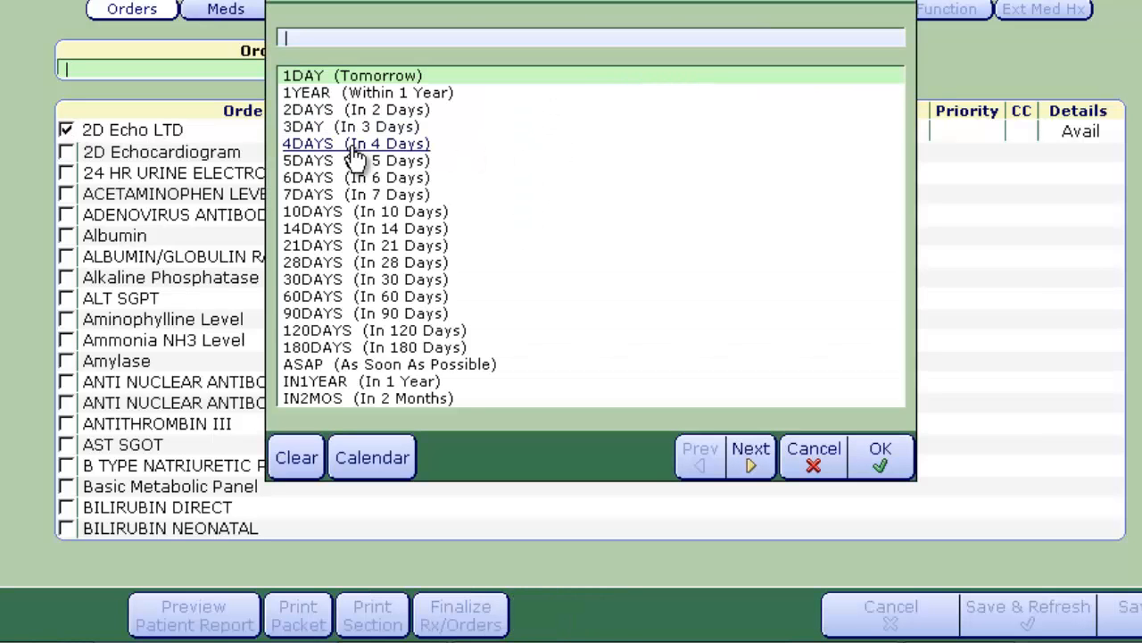
{"action": "left_click", "coordinate": [302, 194]}
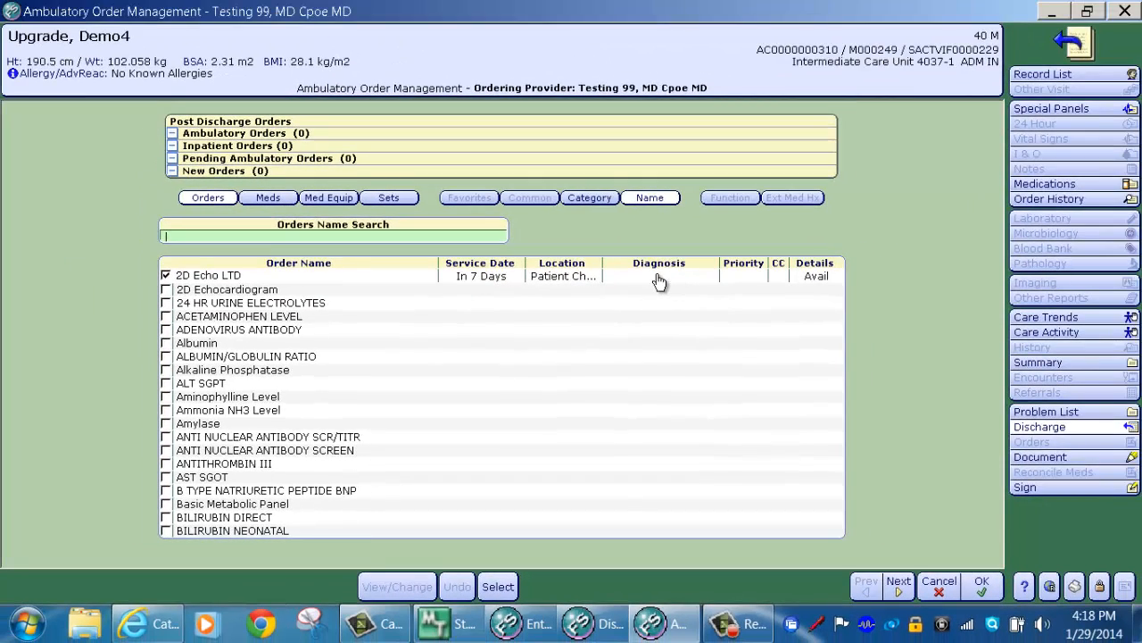
Step: Give the echo a CHF (congestive heart failure) diagnosis via 'chf' search and add it to new orders
{"action": "left_click", "coordinate": [659, 278]}
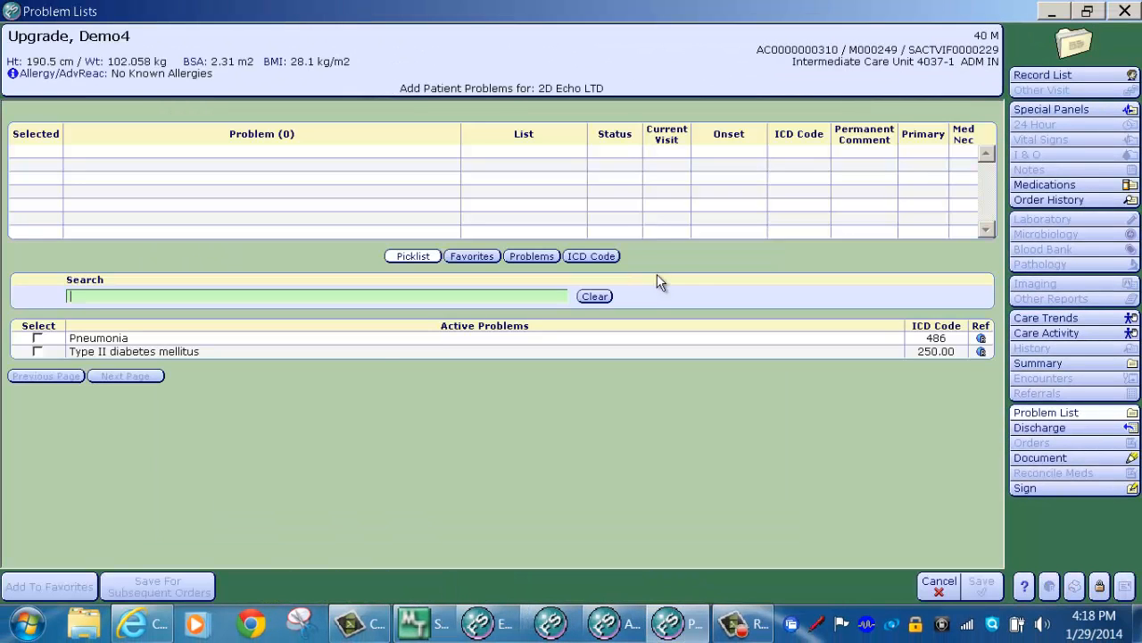
{"action": "type", "text": "chf"}
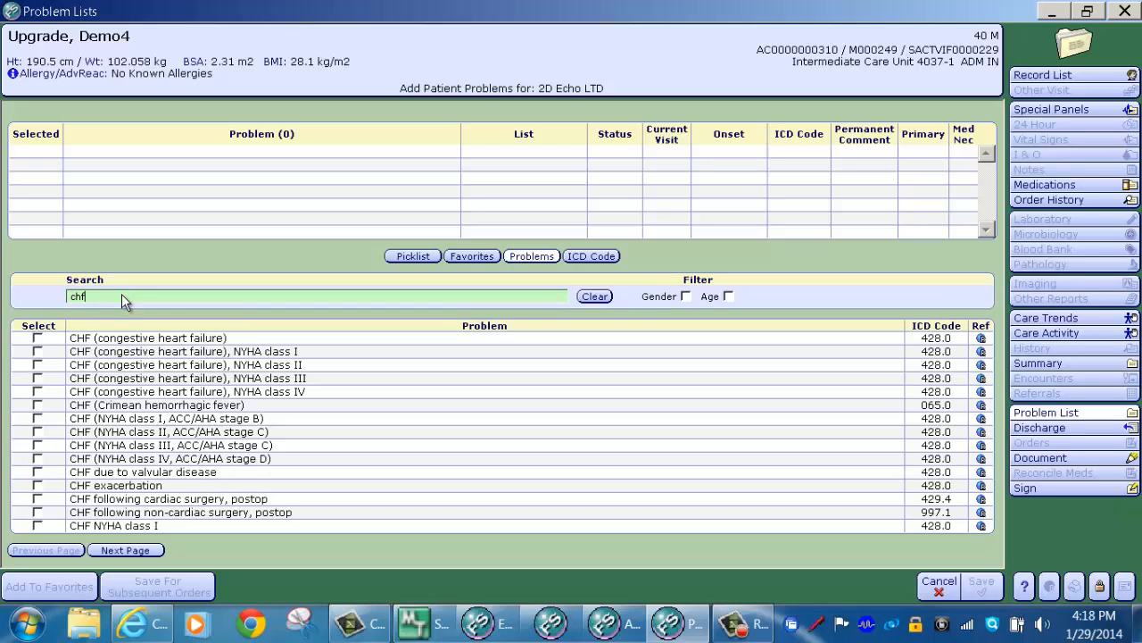
{"action": "left_click", "coordinate": [37, 340]}
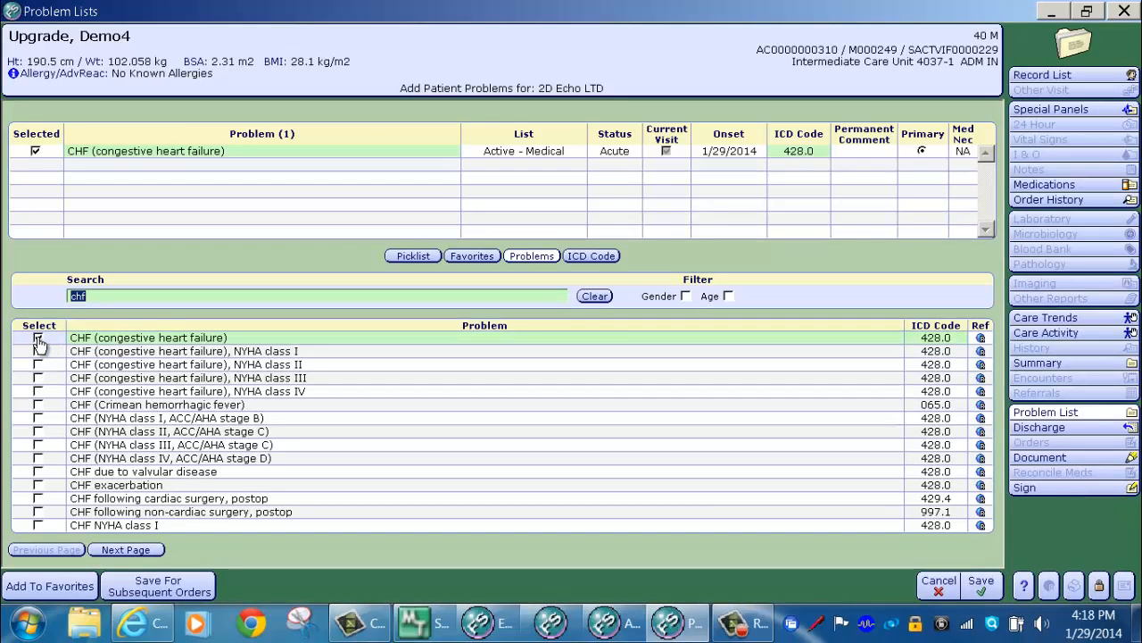
{"action": "left_click", "coordinate": [981, 585]}
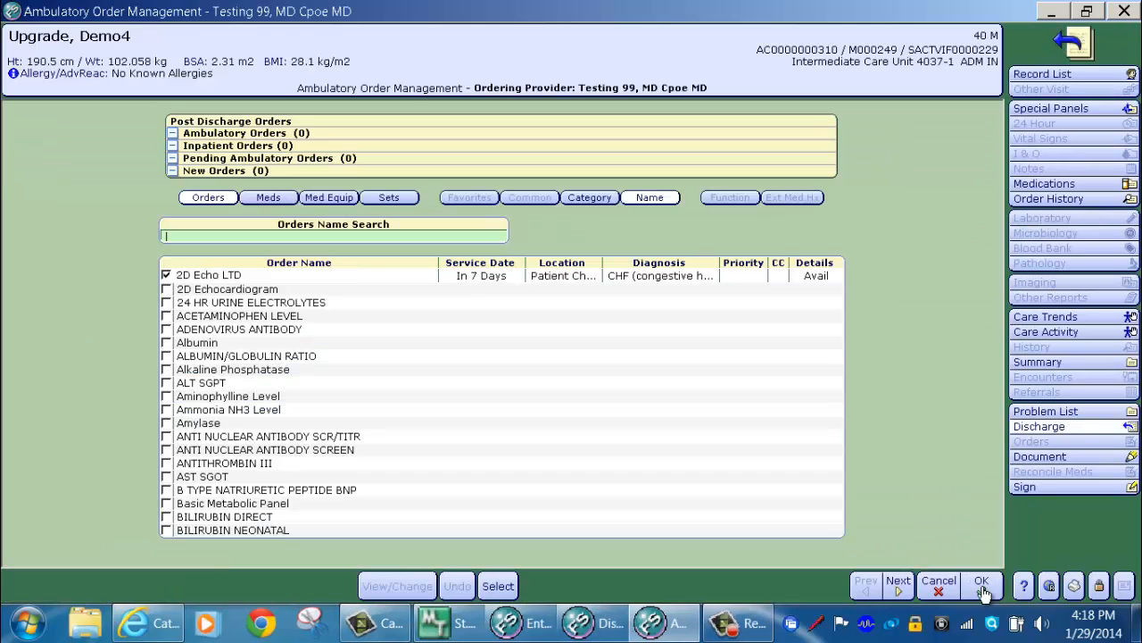
{"action": "left_click", "coordinate": [499, 588]}
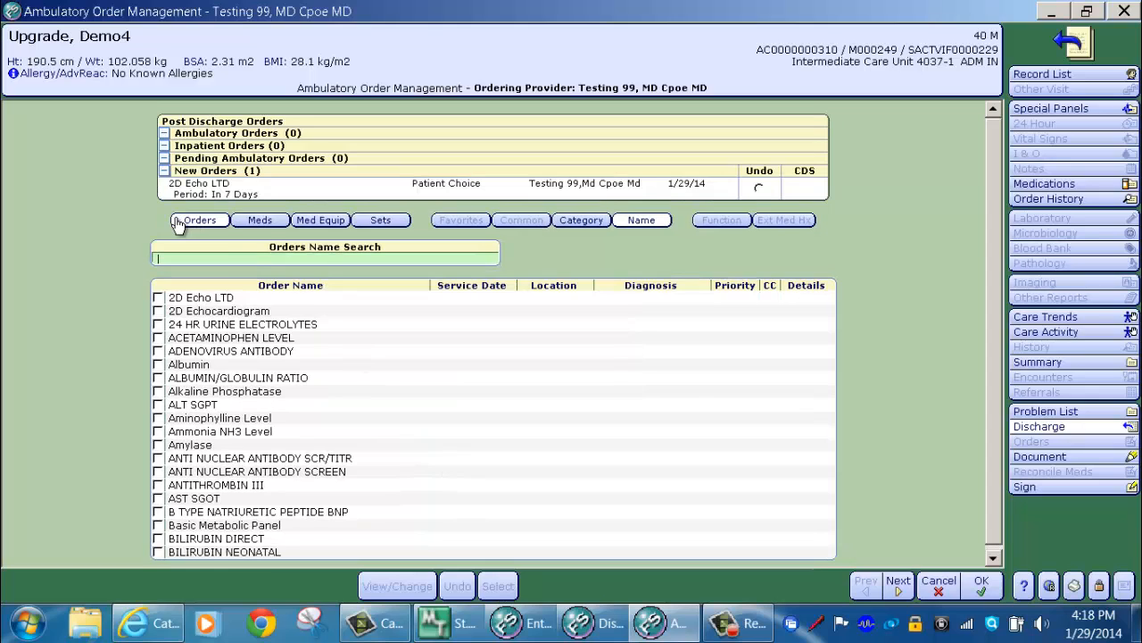
Step: Order an Internal Medic Ref referral with provider group AIM and a chosen referral physician
{"action": "left_click", "coordinate": [594, 220]}
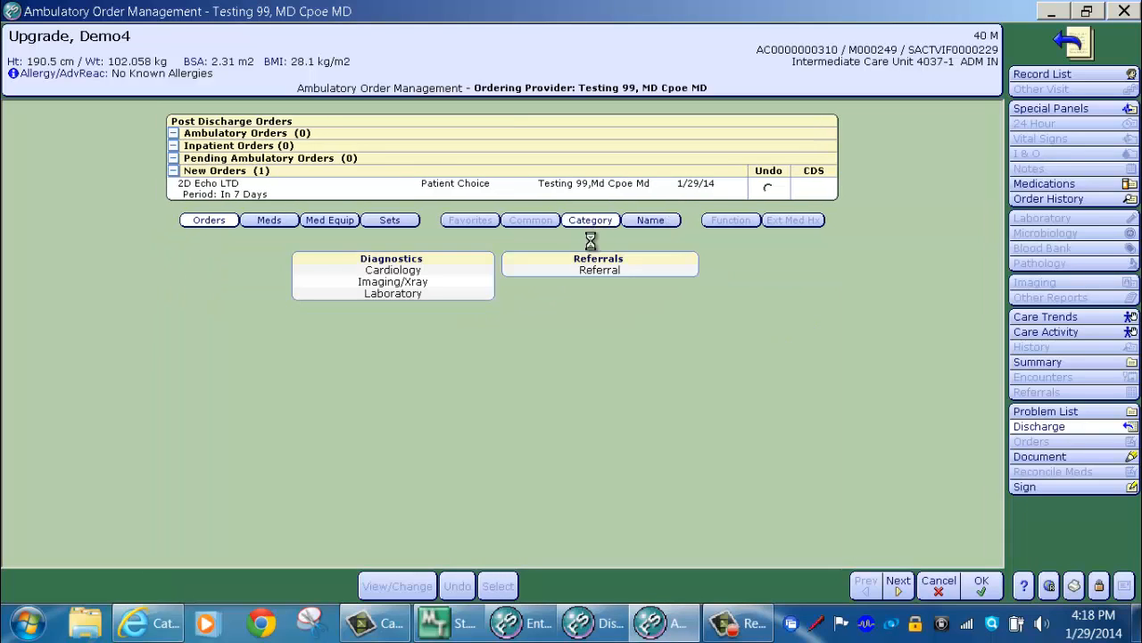
{"action": "left_click", "coordinate": [598, 271]}
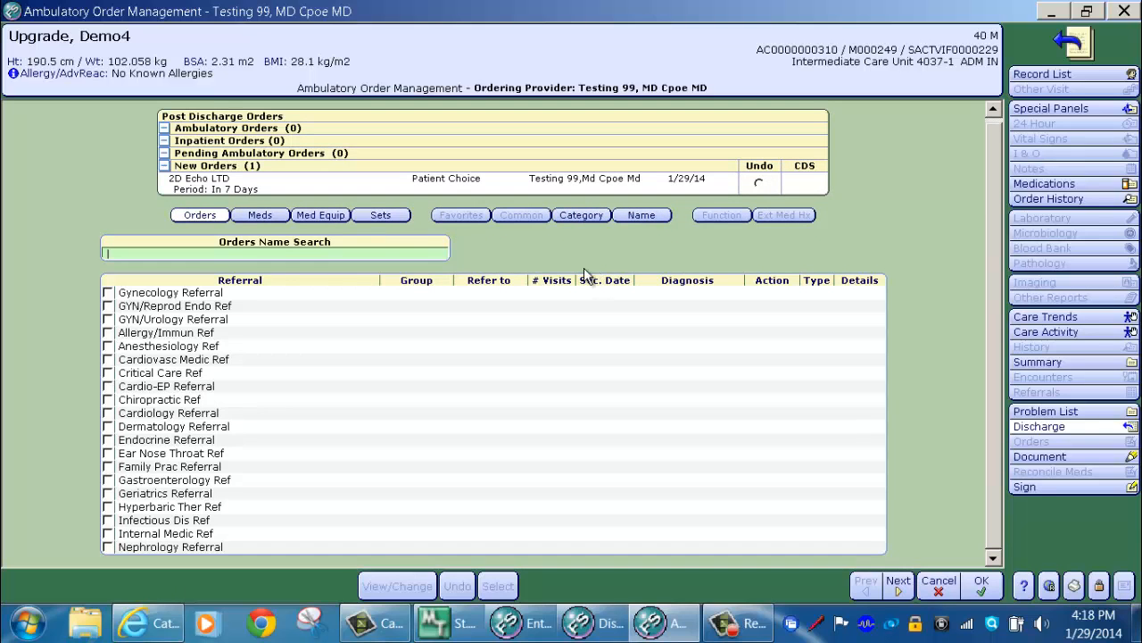
{"action": "left_click", "coordinate": [108, 534]}
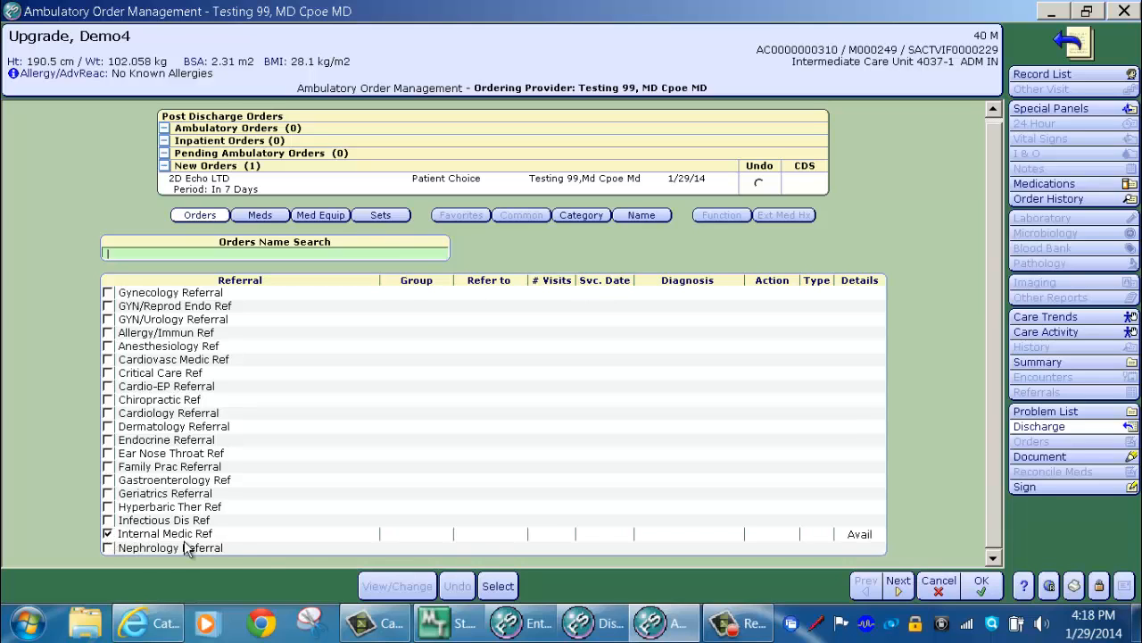
{"action": "left_click", "coordinate": [419, 541]}
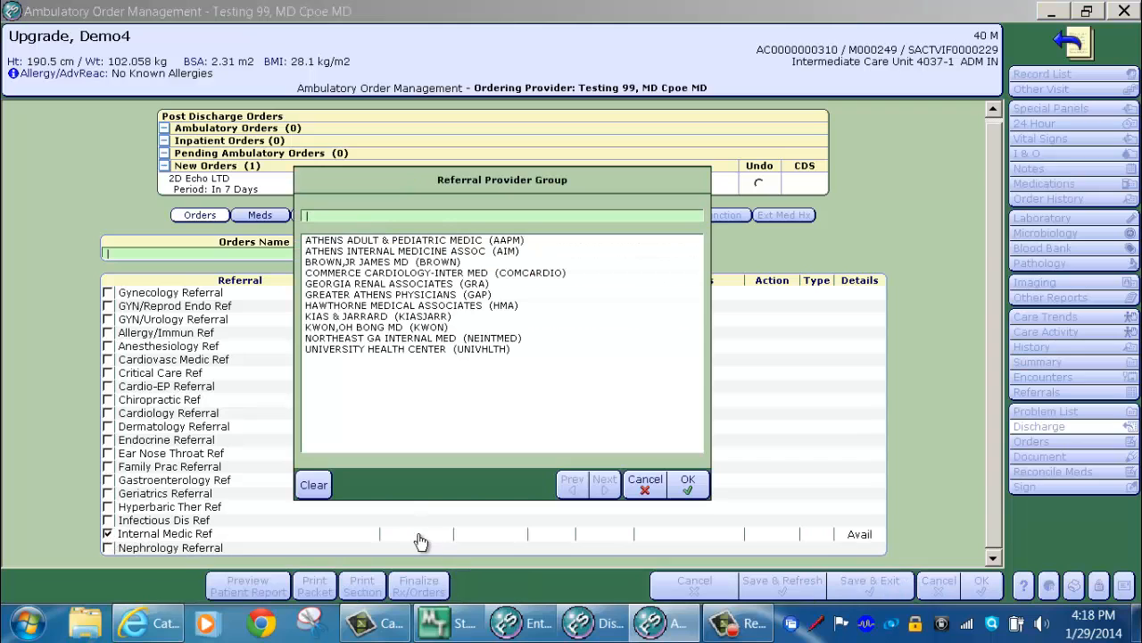
{"action": "double_click", "coordinate": [351, 252]}
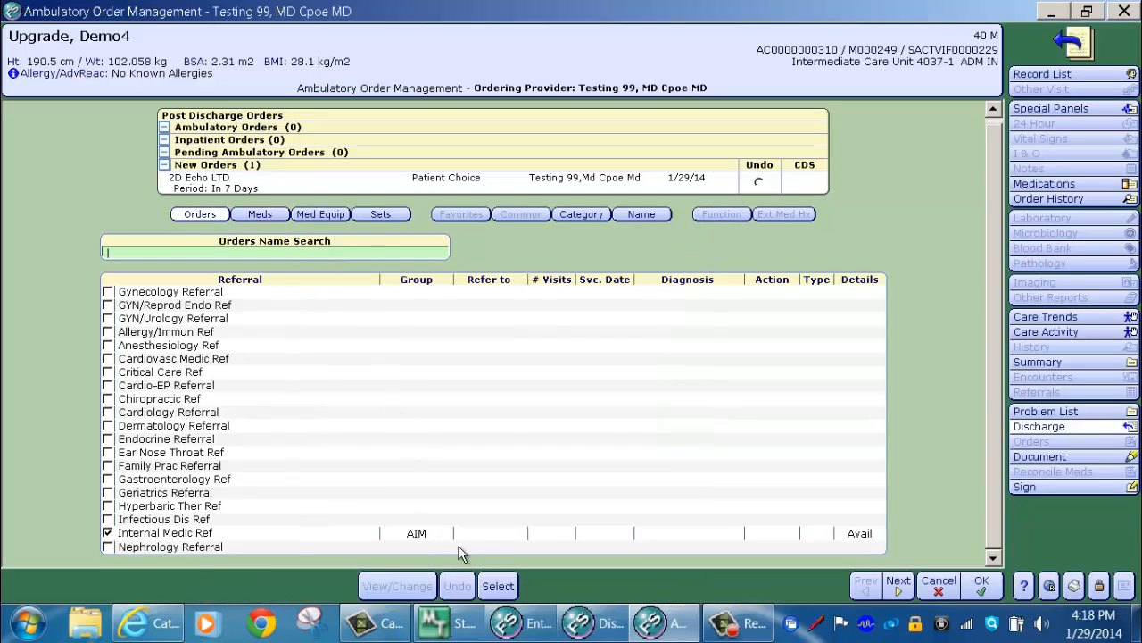
{"action": "left_click", "coordinate": [489, 540]}
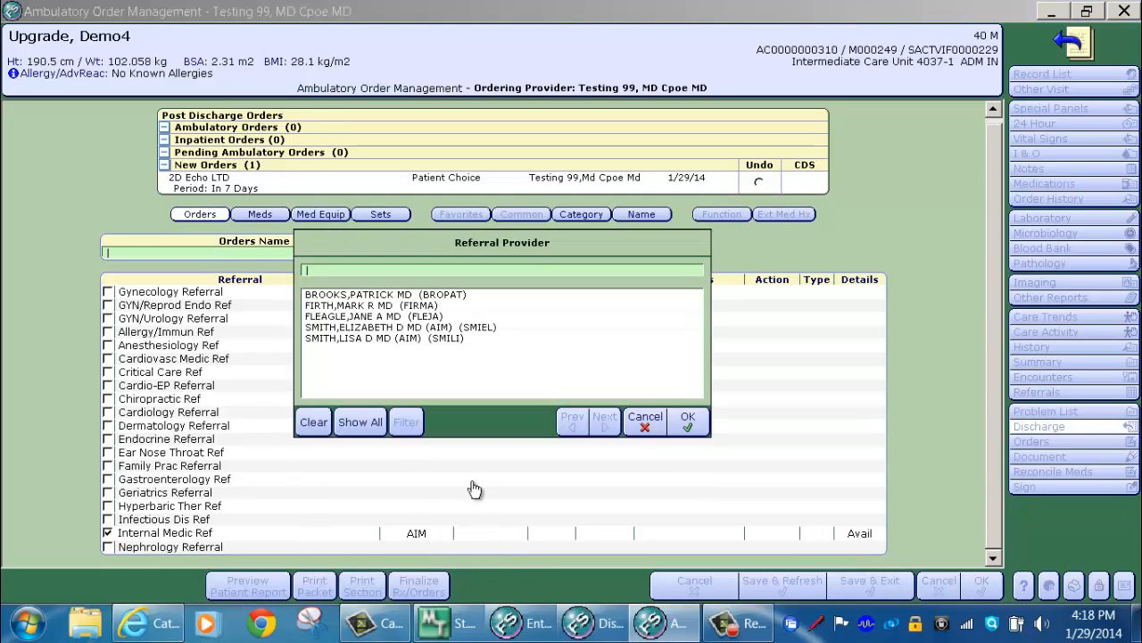
{"action": "double_click", "coordinate": [390, 299]}
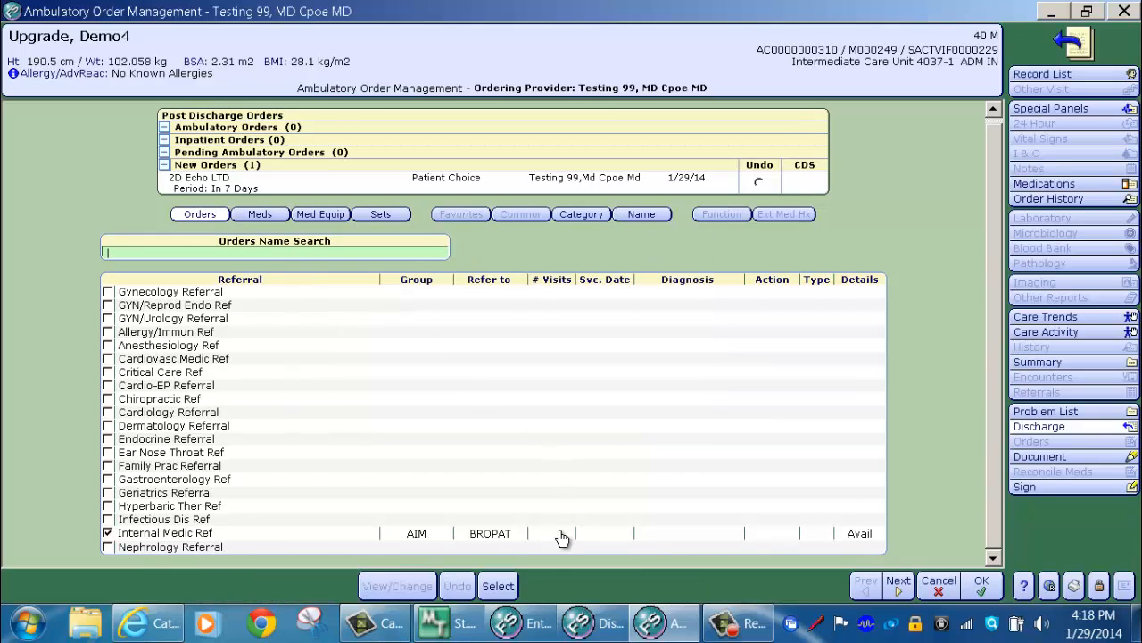
Step: Give the Internal Medicine referral CHF and Pneumonia diagnoses, kept for subsequent orders, and add it
{"action": "left_click", "coordinate": [38, 338]}
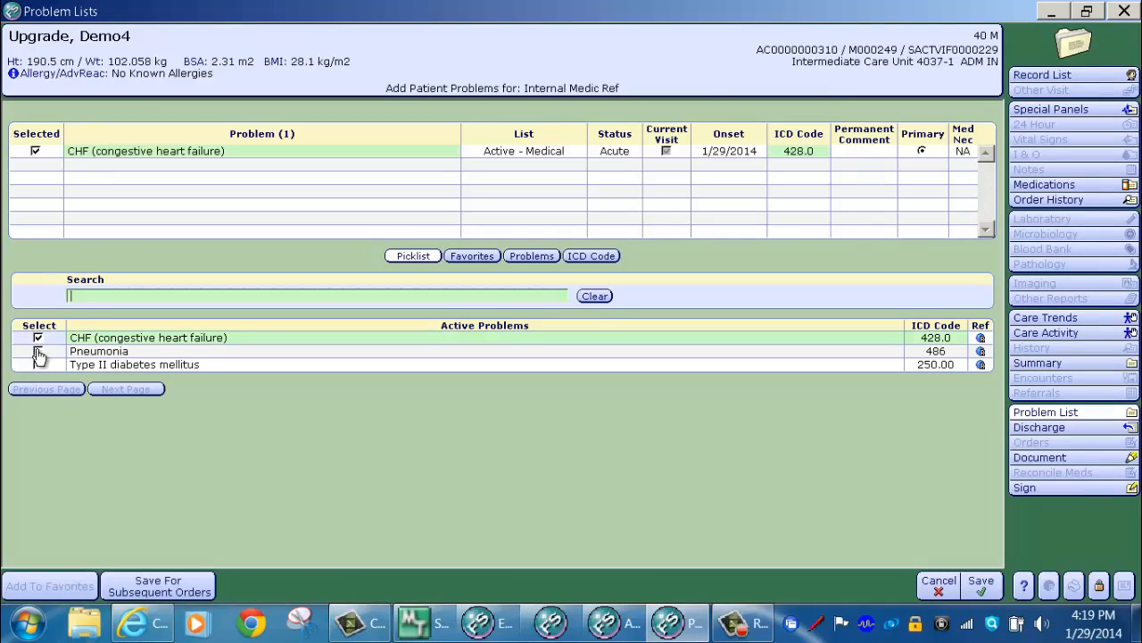
{"action": "left_click", "coordinate": [37, 352]}
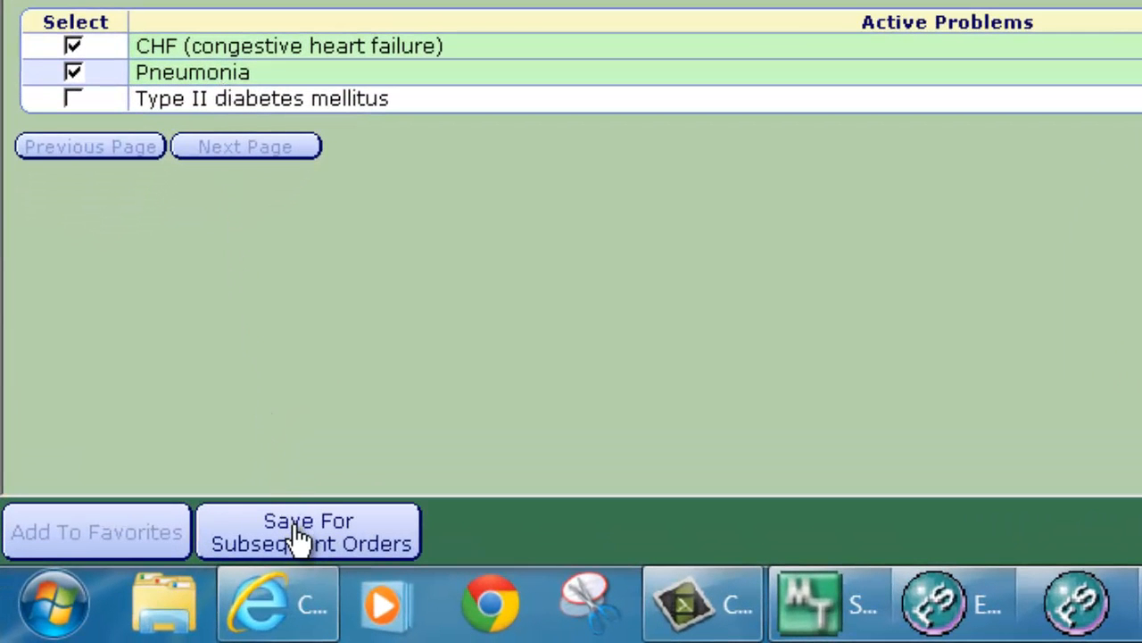
{"action": "left_click", "coordinate": [302, 540]}
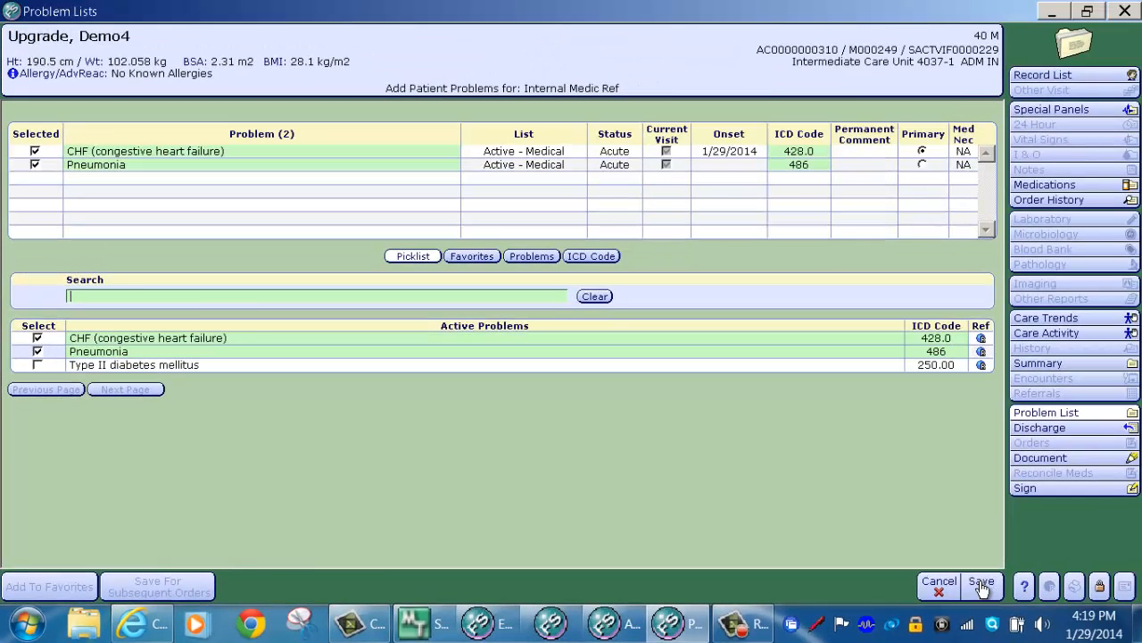
{"action": "left_click", "coordinate": [982, 584]}
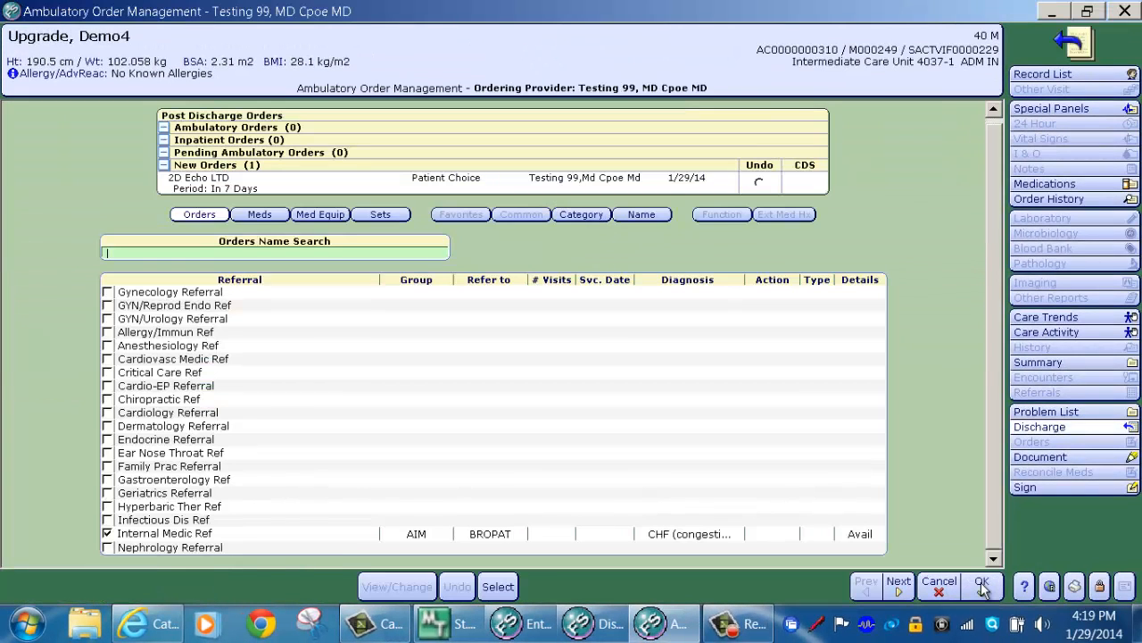
{"action": "left_click", "coordinate": [500, 589]}
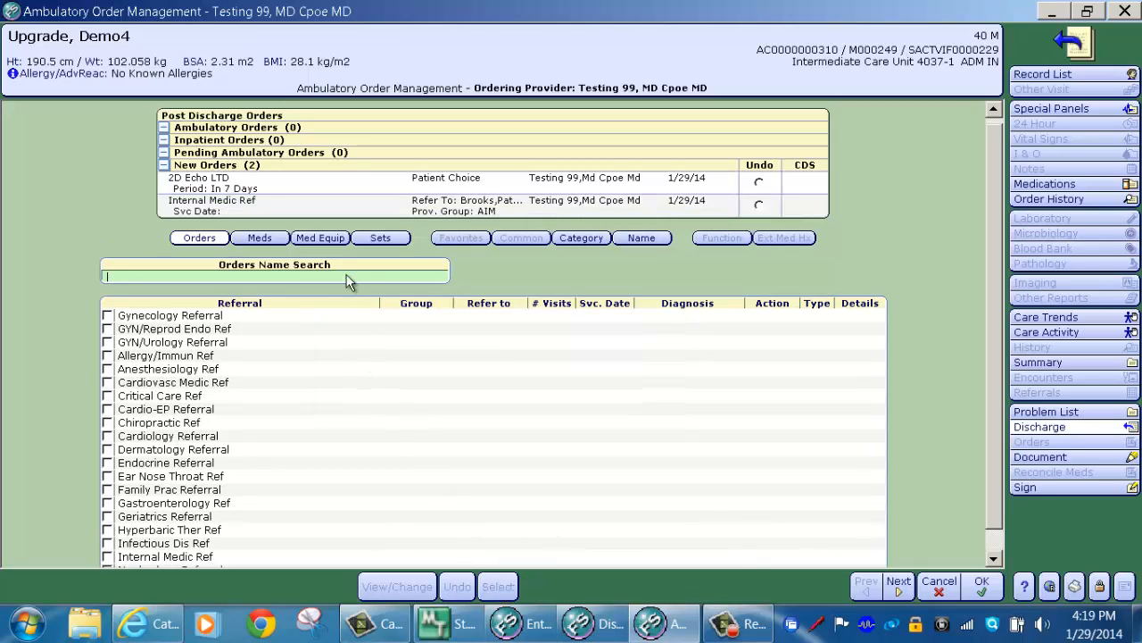
Step: Order a Wheelchair, #1 each, as medical equipment on the new orders
{"action": "left_click", "coordinate": [323, 240]}
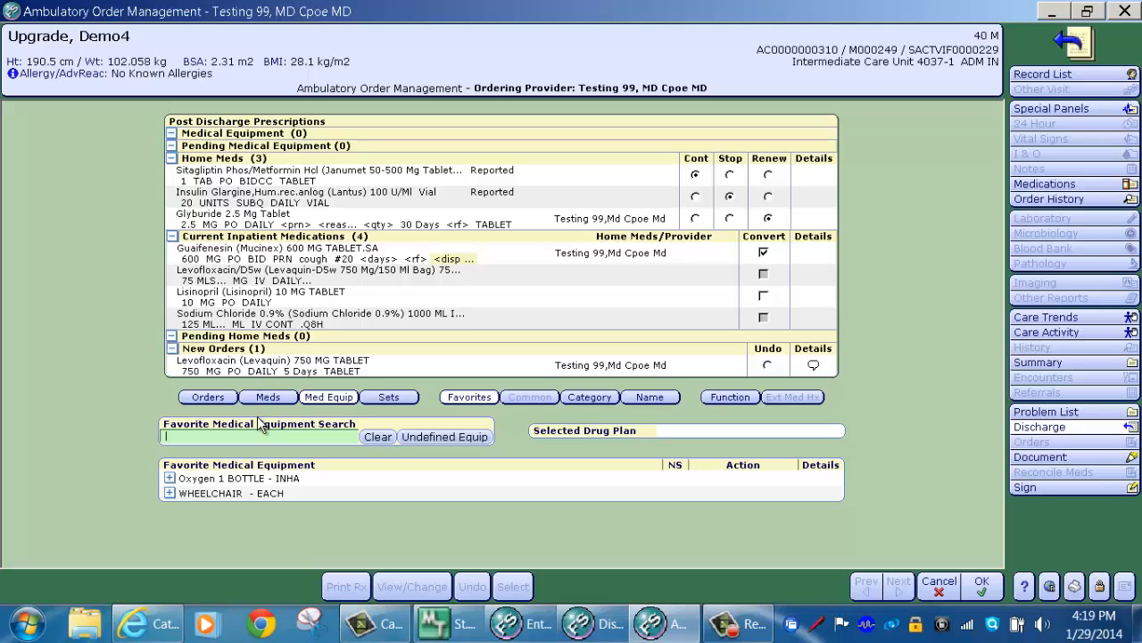
{"action": "left_click", "coordinate": [171, 494]}
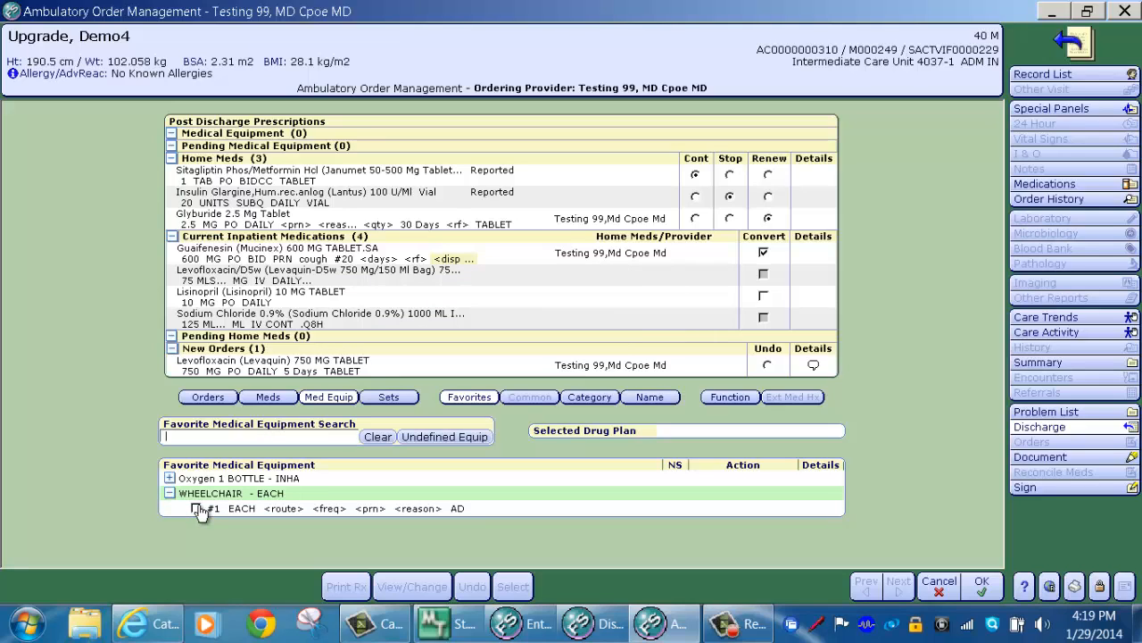
{"action": "left_click", "coordinate": [197, 509]}
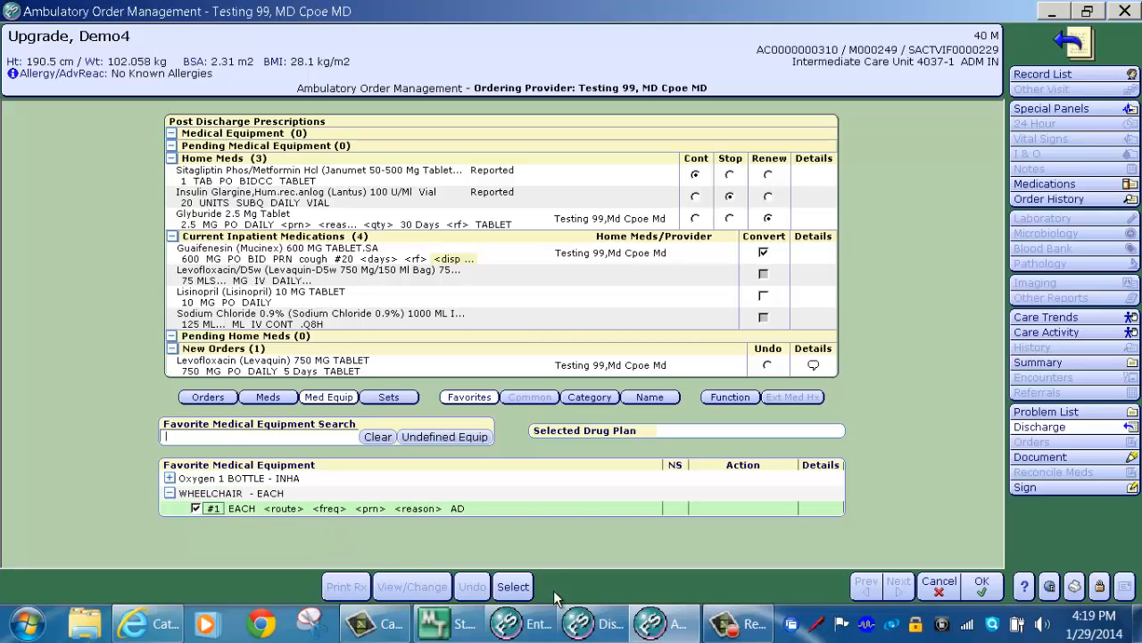
{"action": "left_click", "coordinate": [513, 589]}
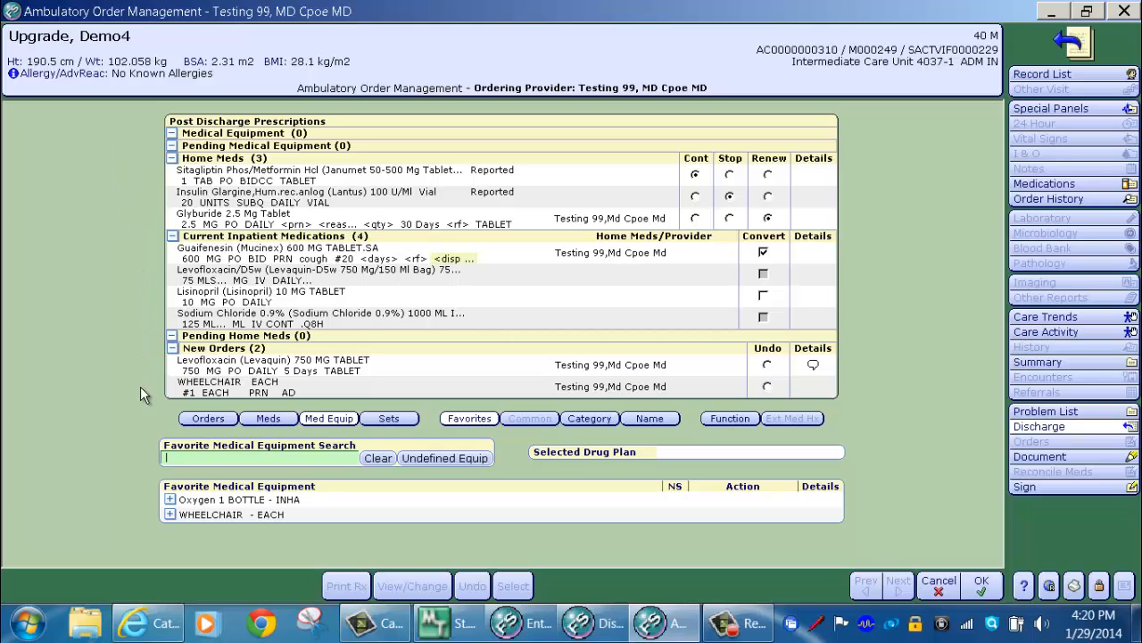
Step: Open the Discharge Session Summary and enter the signing PIN
{"action": "left_click", "coordinate": [982, 583]}
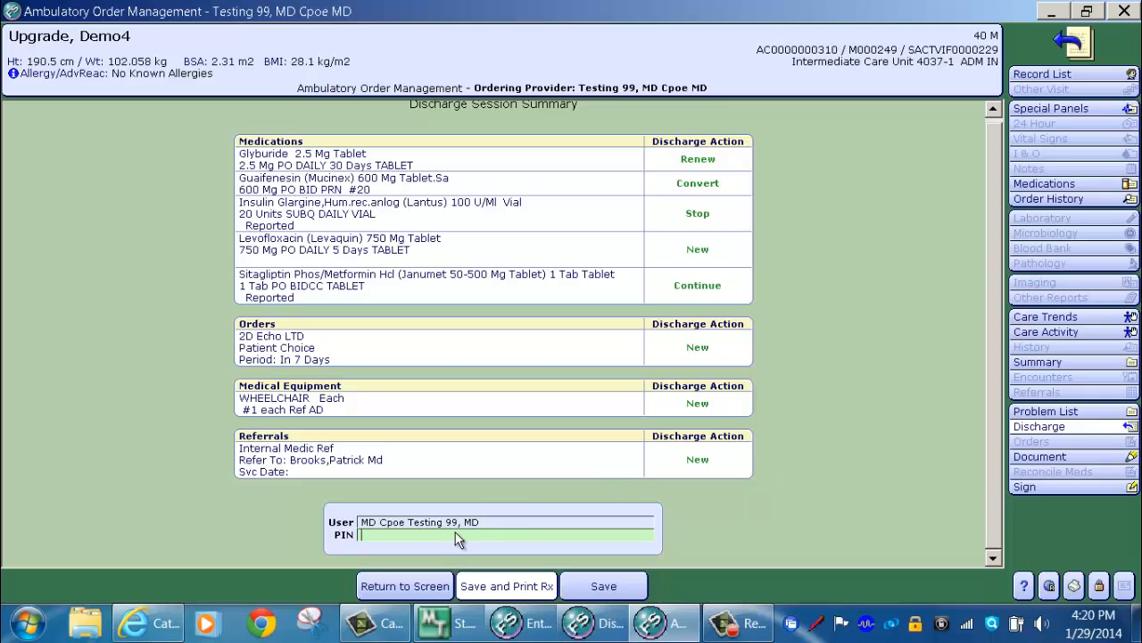
{"action": "type", "text": "****"}
Step: Save the session and set all four prescriptions to Print on the SM-ISP30R printer
{"action": "left_click", "coordinate": [518, 592]}
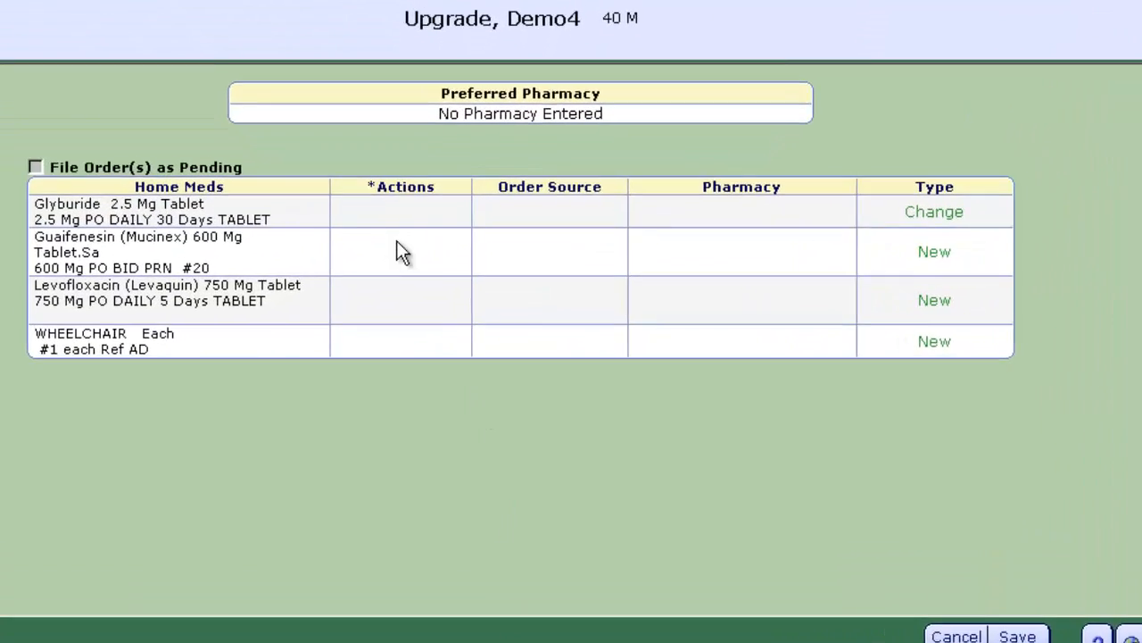
{"action": "left_click", "coordinate": [424, 290]}
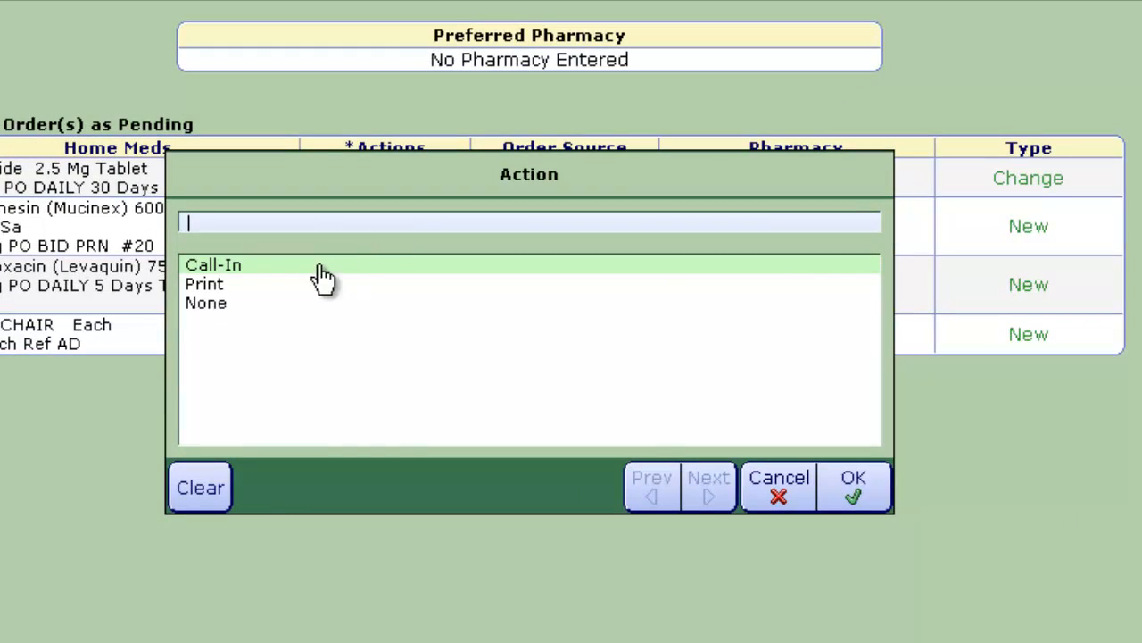
{"action": "left_click", "coordinate": [229, 285]}
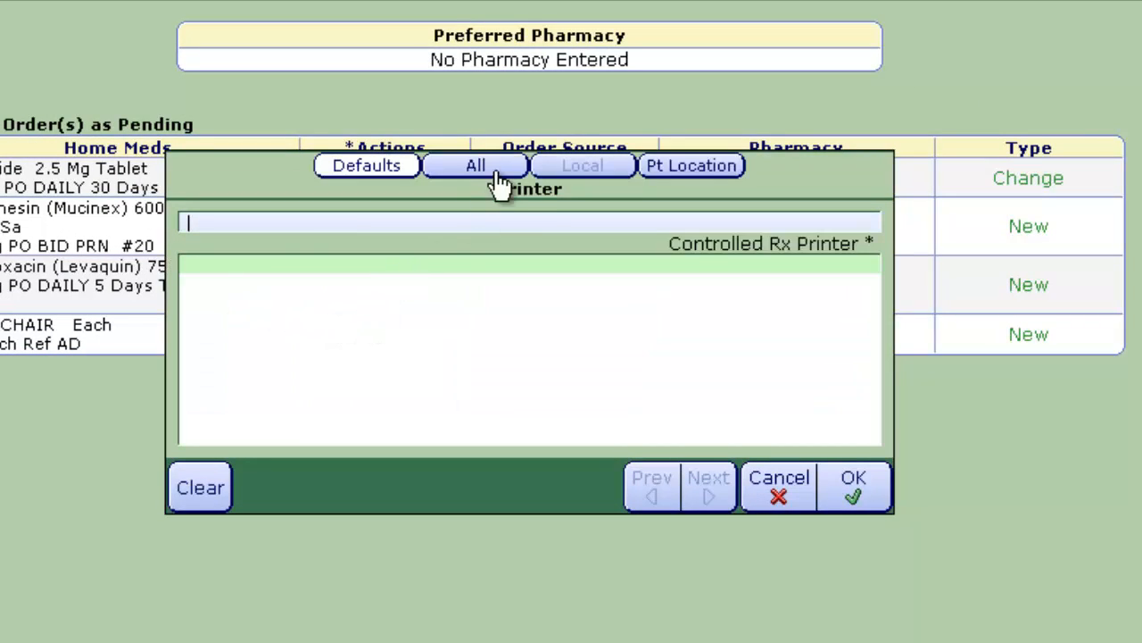
{"action": "left_click", "coordinate": [690, 172]}
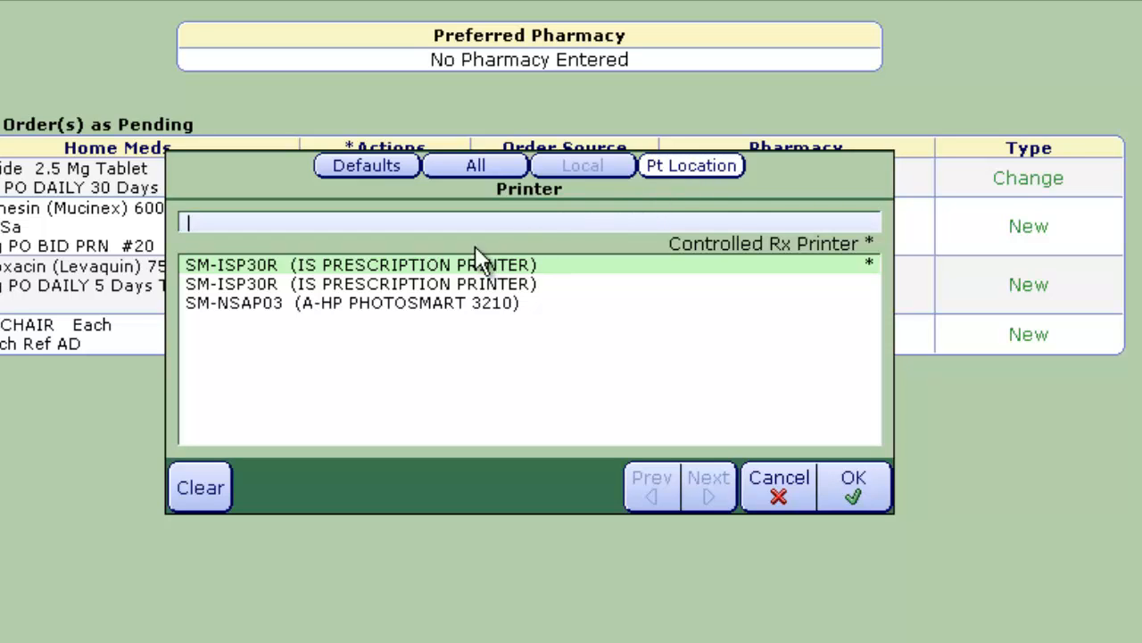
{"action": "double_click", "coordinate": [472, 267]}
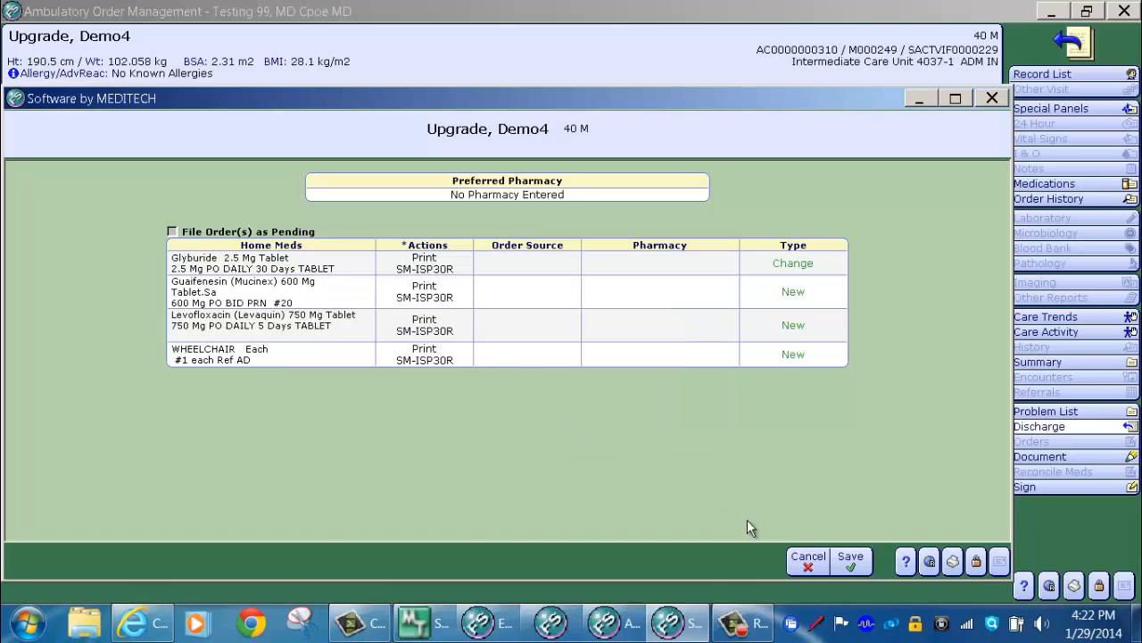
Step: File the prescriptions, then start new Diet, Activity, CMS Measures instructions from the discharge list
{"action": "left_click", "coordinate": [851, 562]}
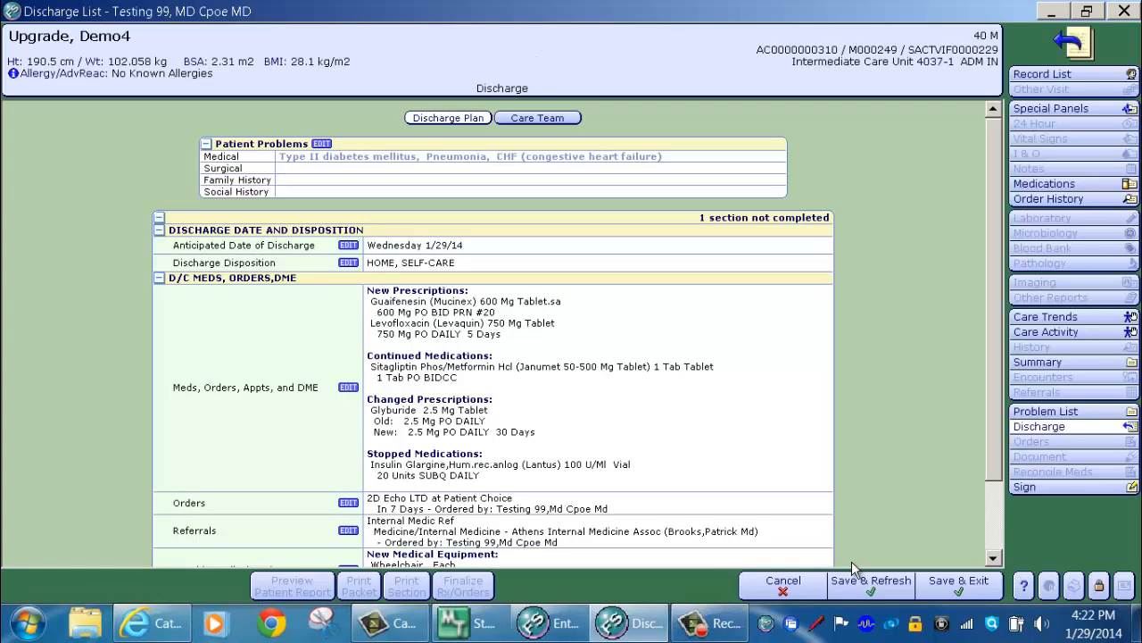
{"action": "scroll", "coordinate": [126, 208], "scroll_direction": "down", "scroll_amount": 3}
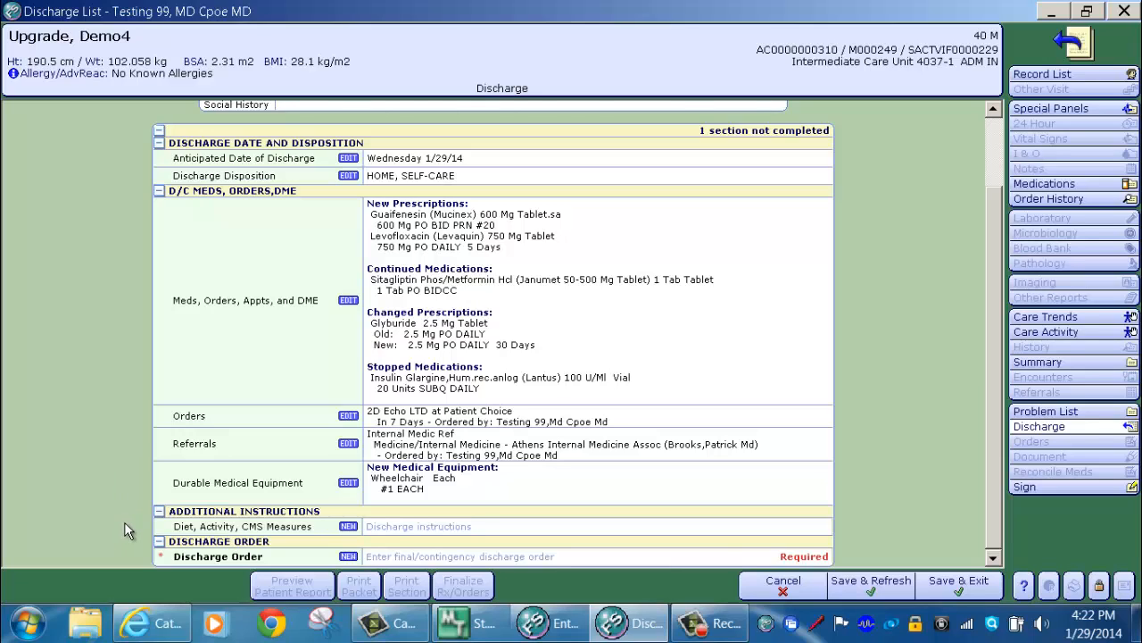
{"action": "left_click", "coordinate": [348, 527]}
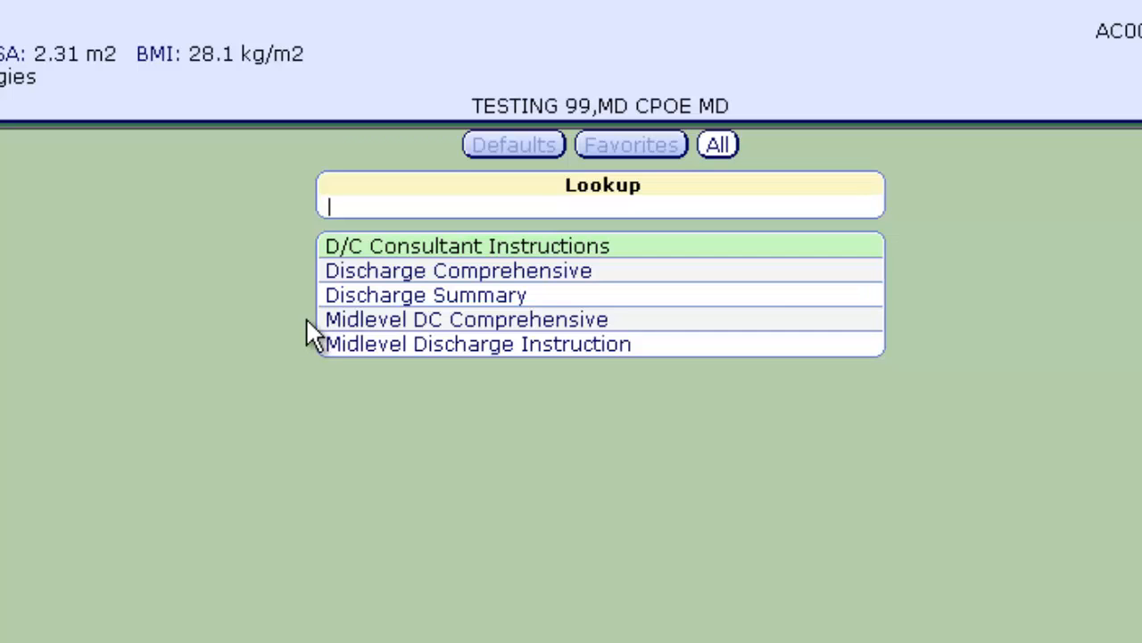
Step: Choose the Discharge Comprehensive template from the Lookup list
{"action": "left_click", "coordinate": [357, 276]}
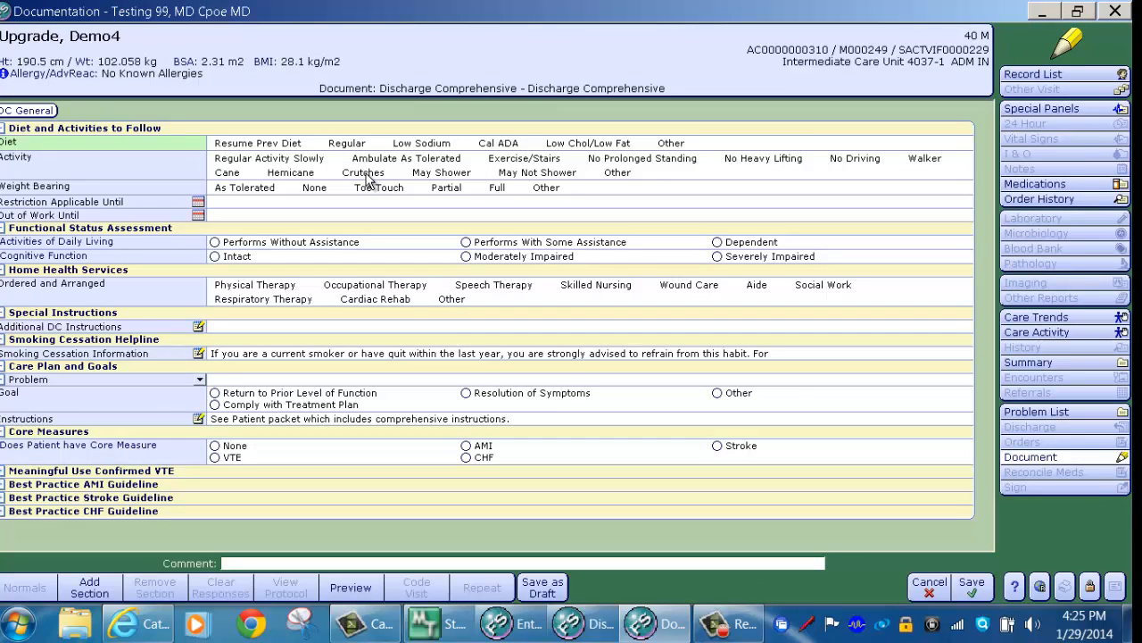
Step: Mark Resume Prev Diet, Regular Activity Slowly, ADLs without assistance, and cognitive function Intact
{"action": "left_click", "coordinate": [269, 145]}
{"action": "left_click", "coordinate": [266, 158]}
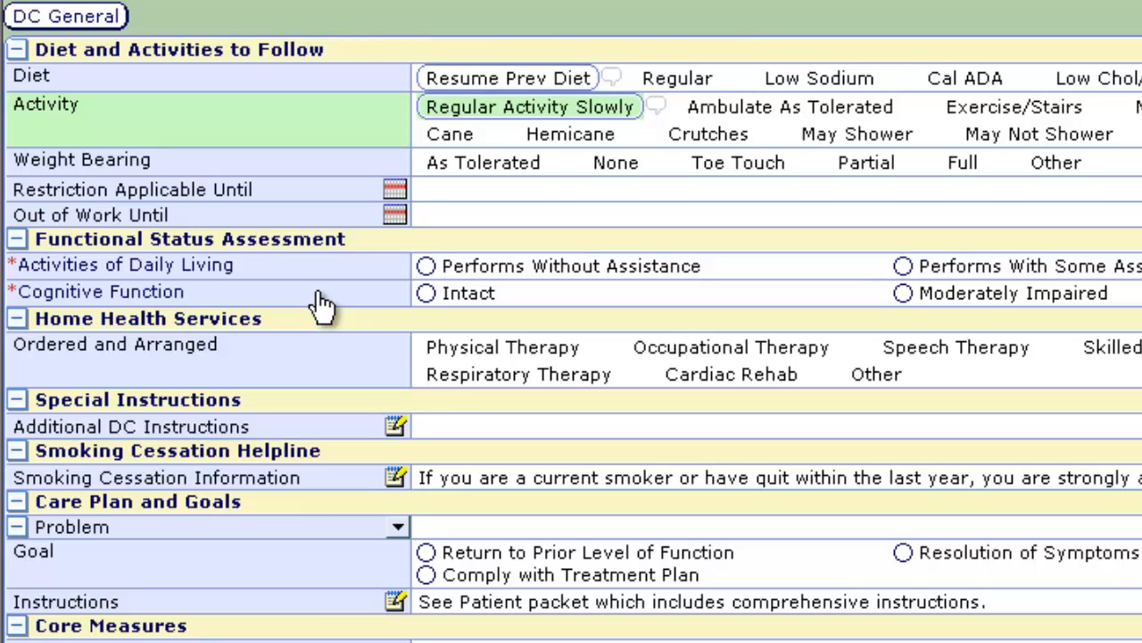
{"action": "left_click", "coordinate": [427, 266]}
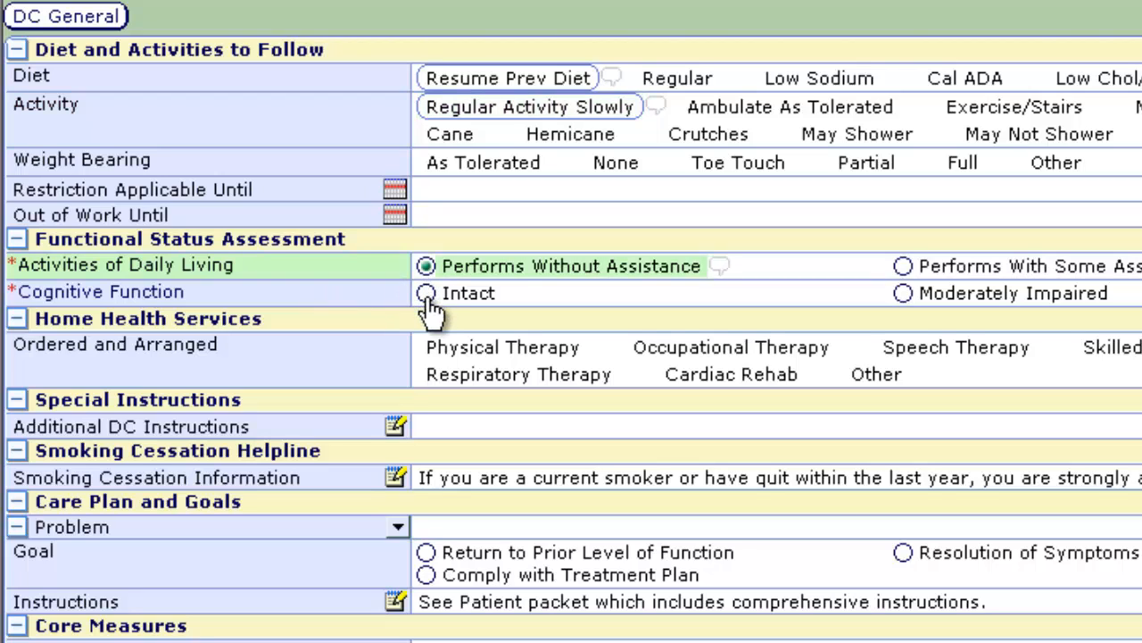
{"action": "left_click", "coordinate": [426, 294]}
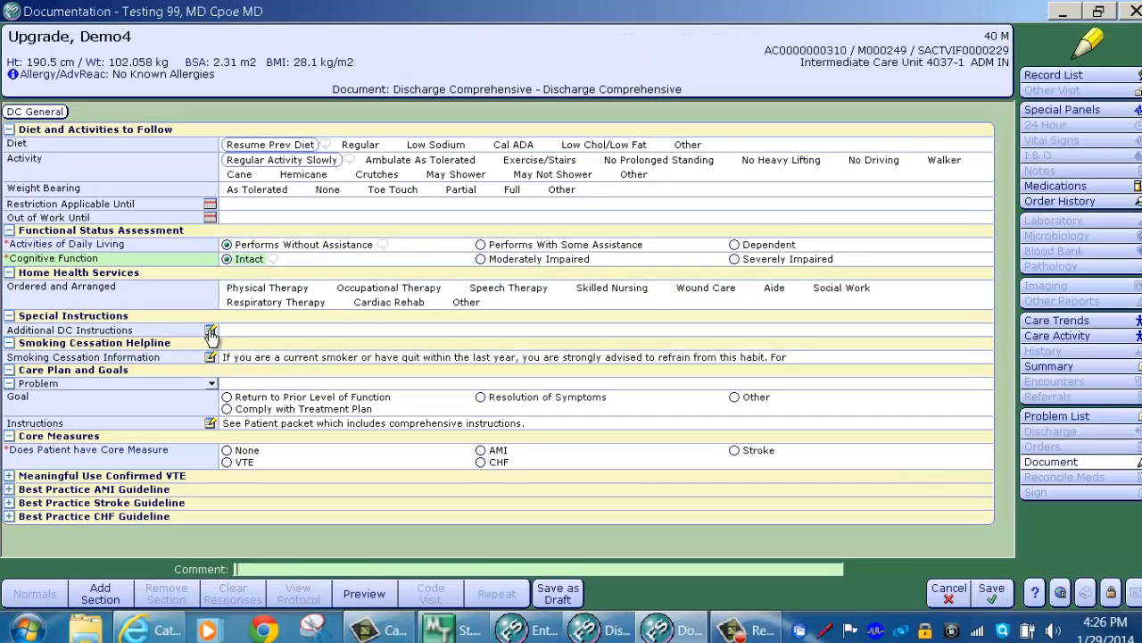
Step: Enter 'Needs a new PCP' and 'CBC on follow up wisit' as two instruction lines
{"action": "left_click", "coordinate": [211, 332]}
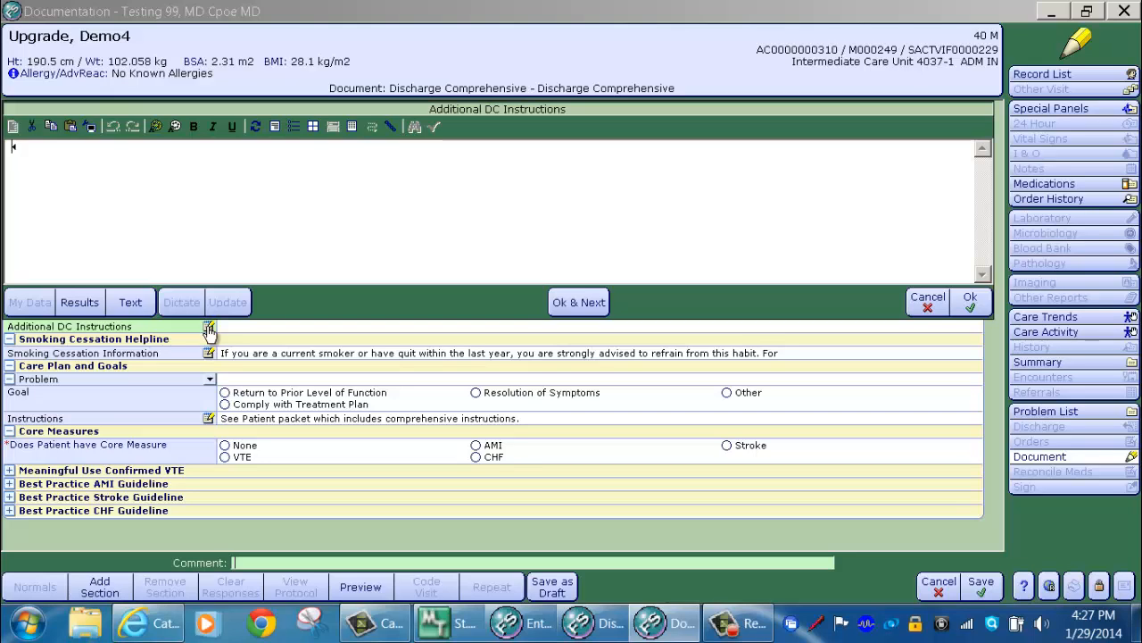
{"action": "type", "text": "Needs a "}
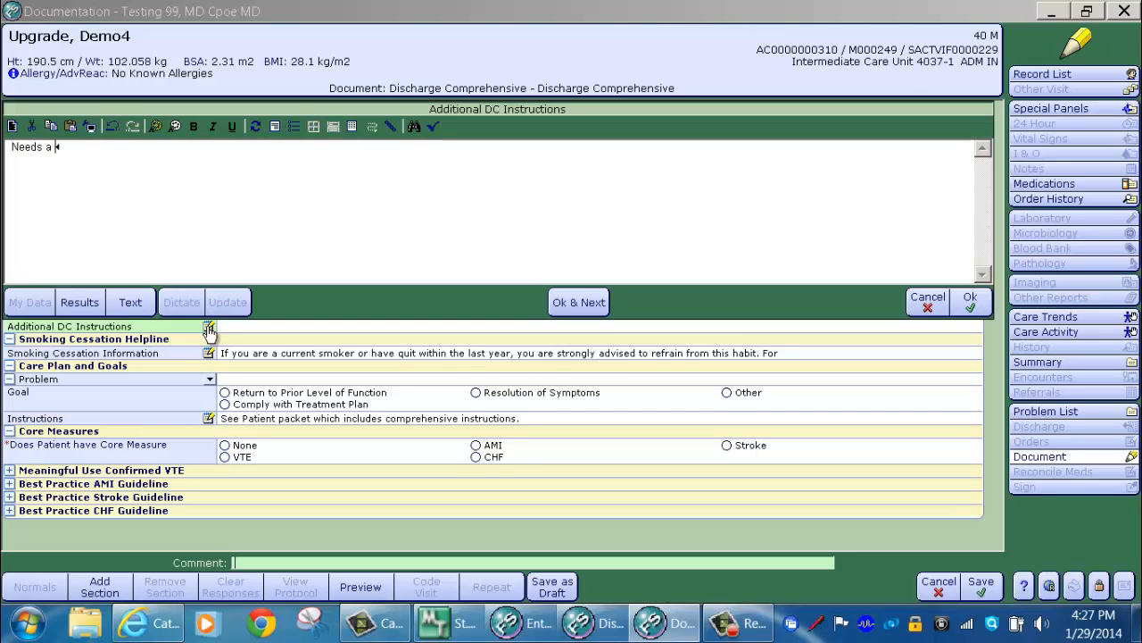
{"action": "type", "text": "new PCP"}
{"action": "key", "text": "Return"}
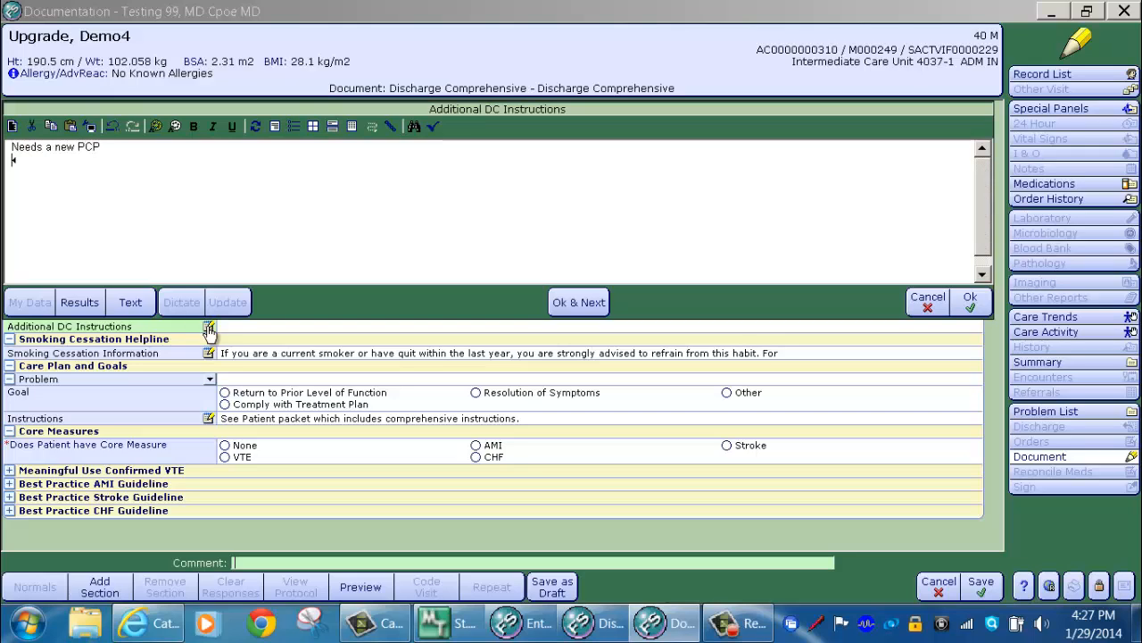
{"action": "type", "text": "CBC on "}
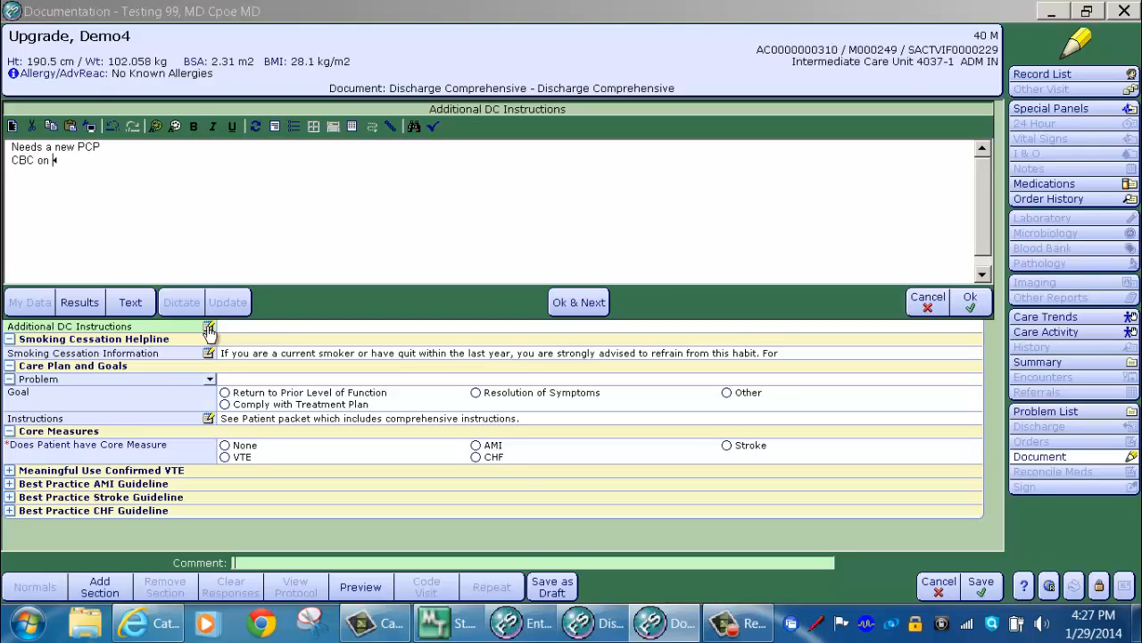
{"action": "type", "text": "follow up w"}
{"action": "type", "text": "isit"}
{"action": "left_click", "coordinate": [971, 303]}
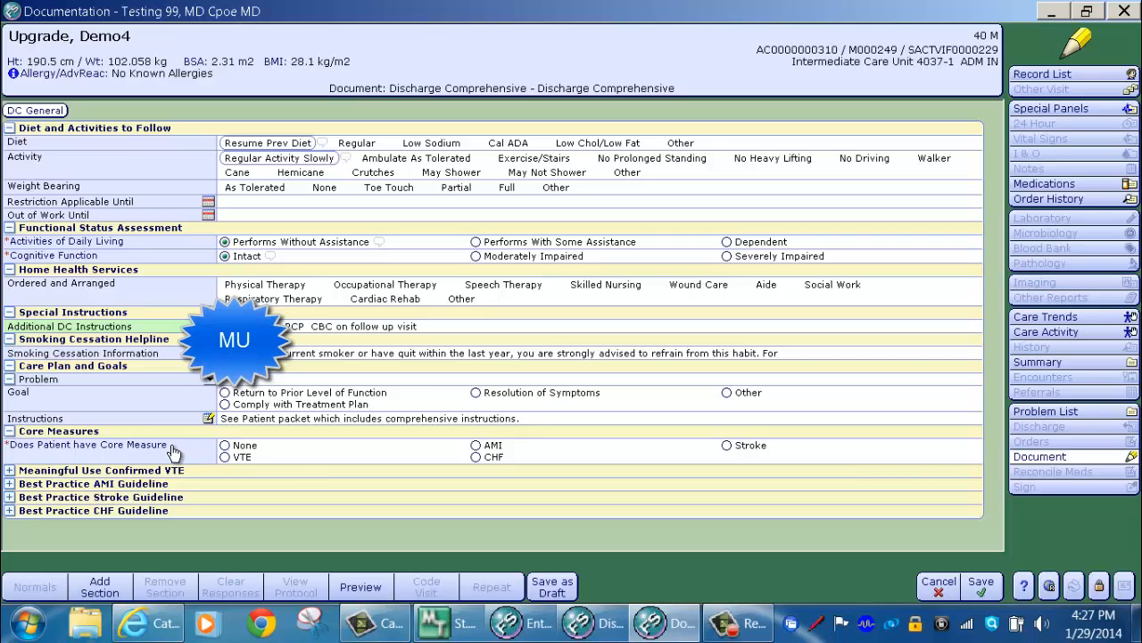
Step: Answer Yes for ACE ARB, set Core Measure to None, and save the document
{"action": "left_click", "coordinate": [477, 458]}
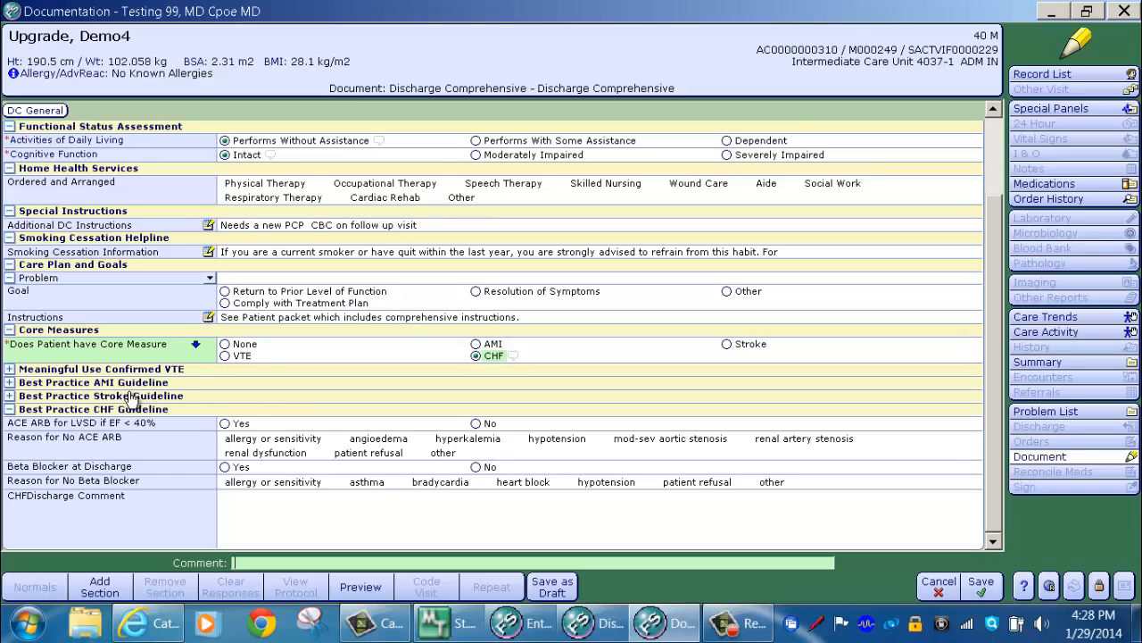
{"action": "left_click", "coordinate": [232, 426]}
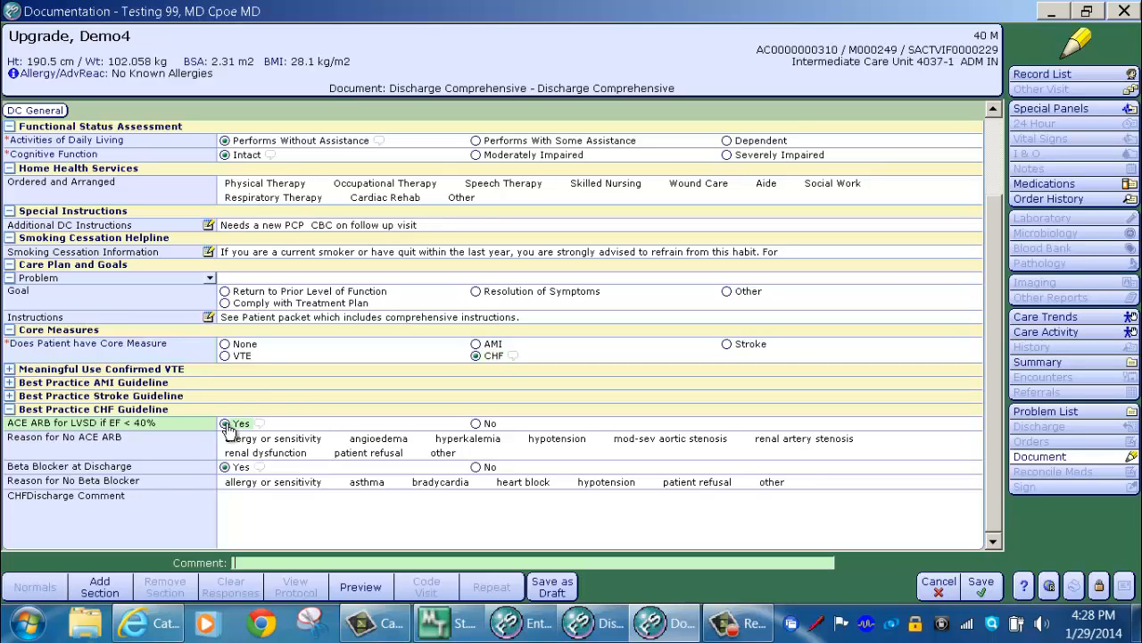
{"action": "left_click", "coordinate": [226, 346]}
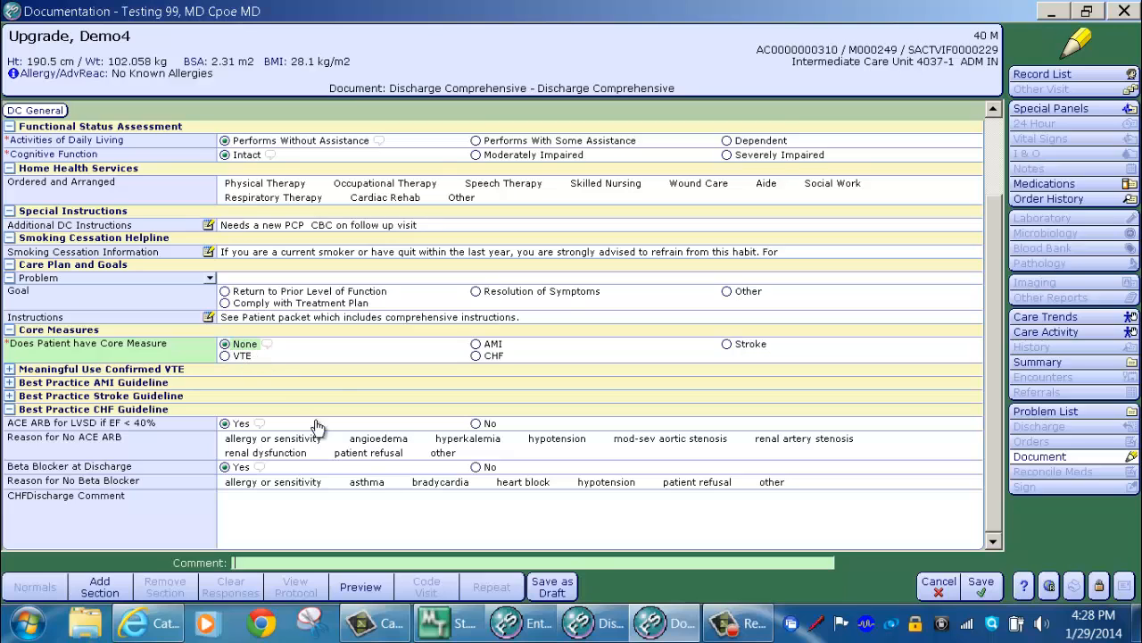
{"action": "left_click", "coordinate": [10, 410]}
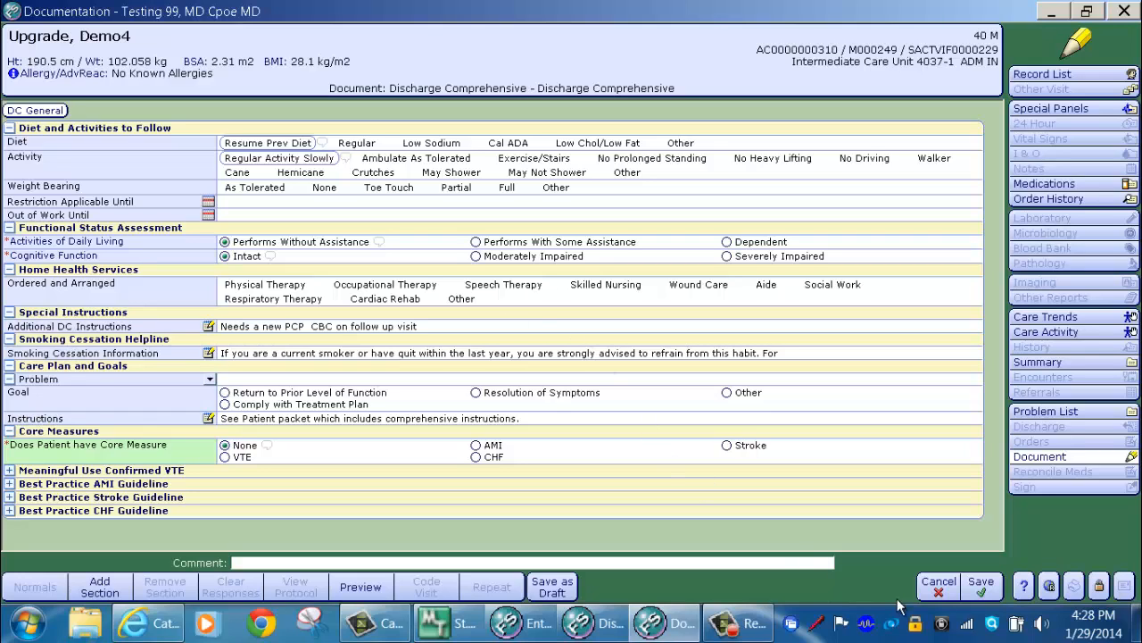
{"action": "left_click", "coordinate": [984, 586]}
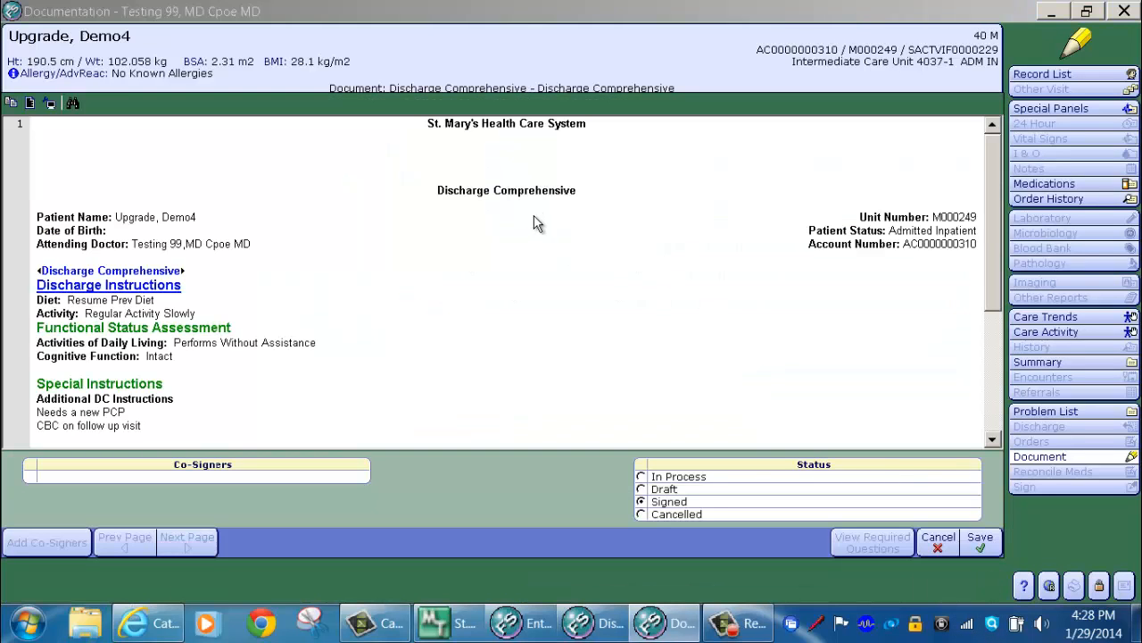
Step: Set the Discharge Comprehensive document's status to Draft
{"action": "scroll", "coordinate": [524, 240], "scroll_direction": "down", "scroll_amount": 5}
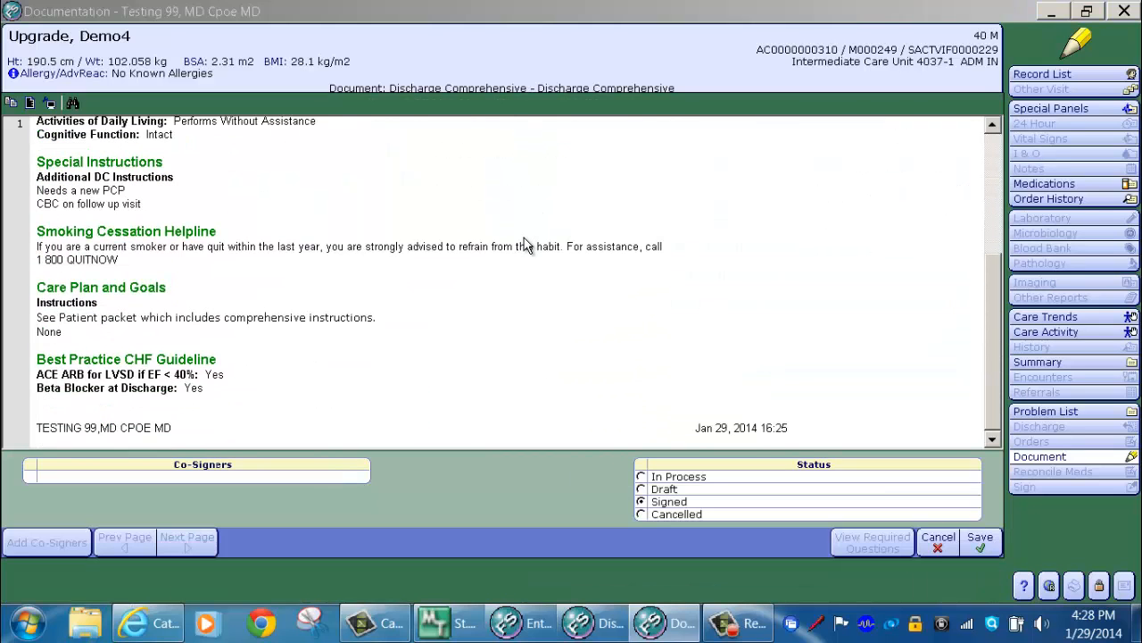
{"action": "left_click", "coordinate": [642, 490]}
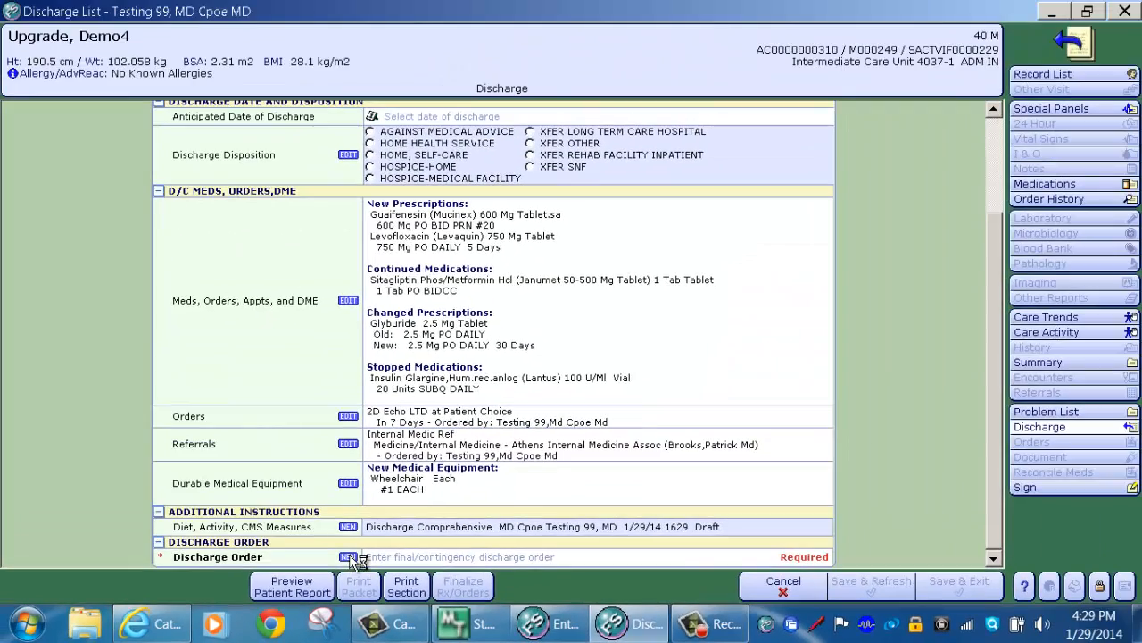
Step: Start a new discharge order, choose POM Discharge Orders, and open its detail form
{"action": "left_click", "coordinate": [348, 557]}
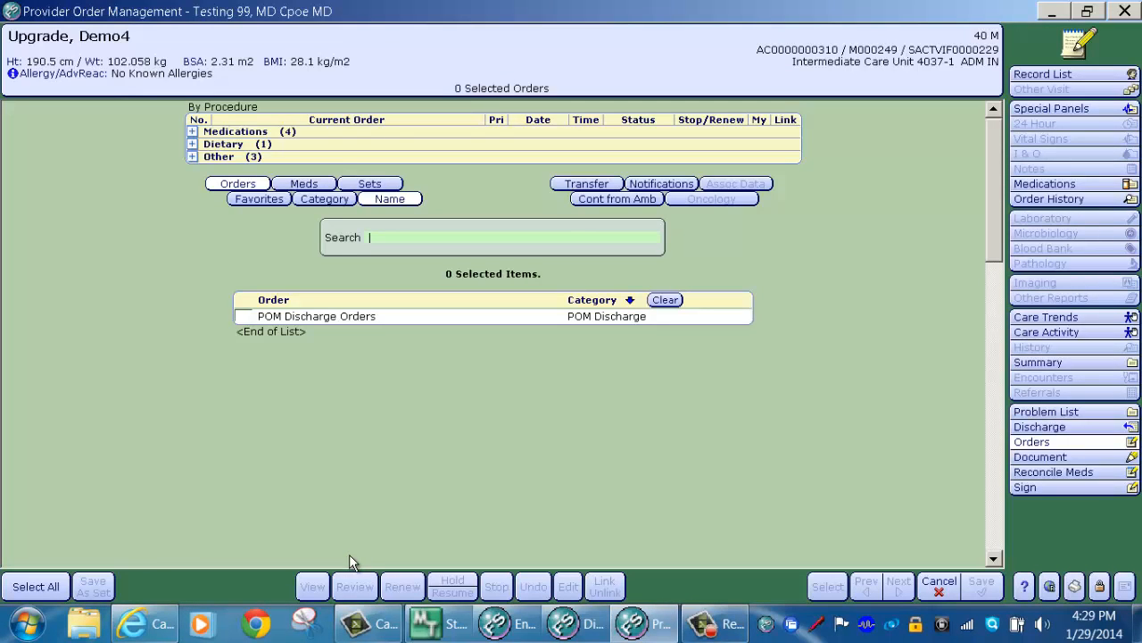
{"action": "left_click", "coordinate": [245, 318]}
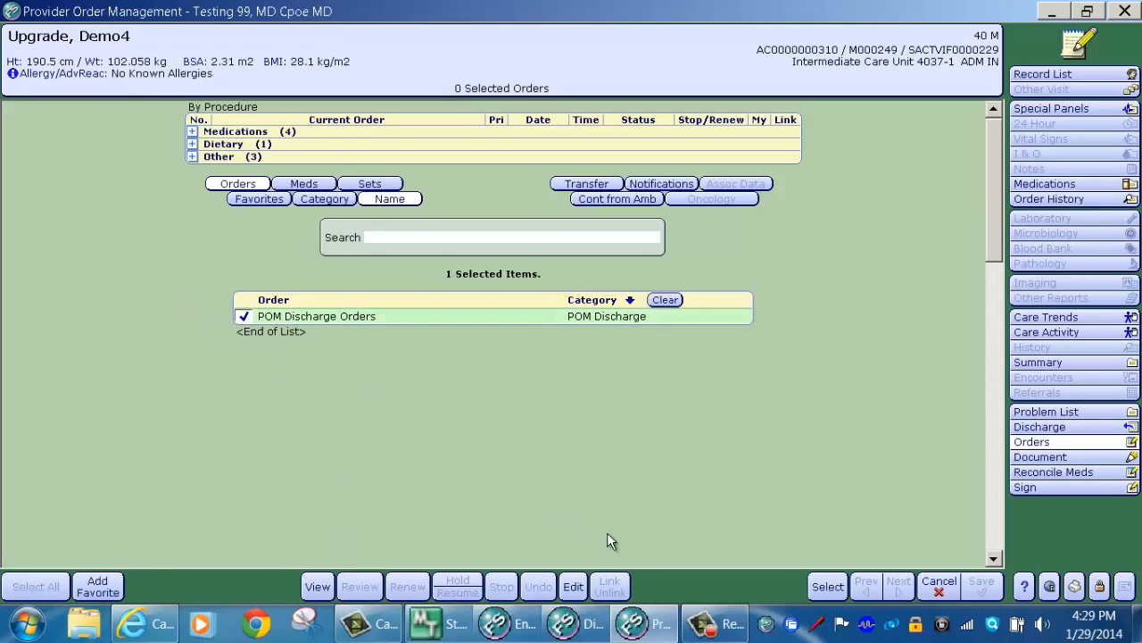
{"action": "left_click", "coordinate": [828, 586]}
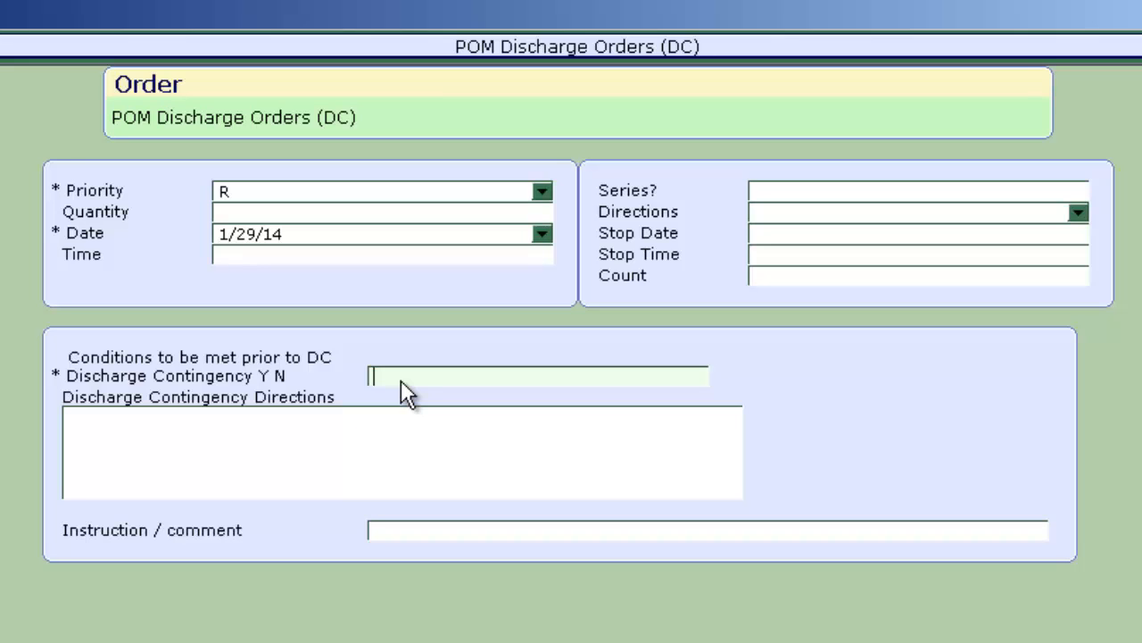
Step: Enter 'After seen by consultant' as the contingency direction and accept the discharge order
{"action": "left_click", "coordinate": [146, 419]}
{"action": "type", "text": "Afte"}
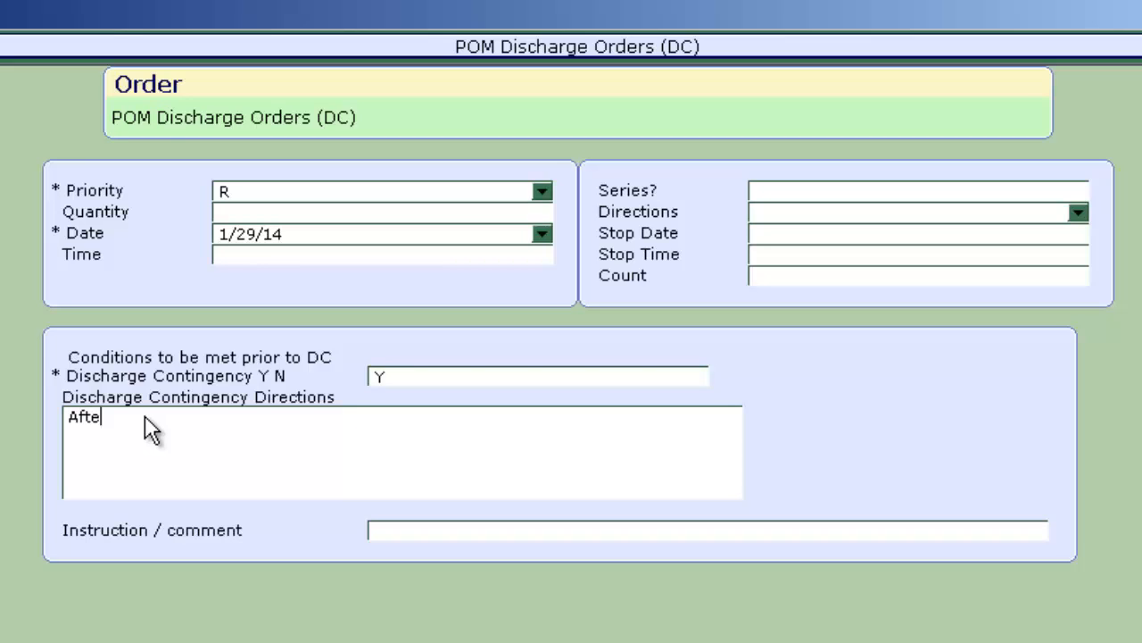
{"action": "type", "text": "r seen by consulta"}
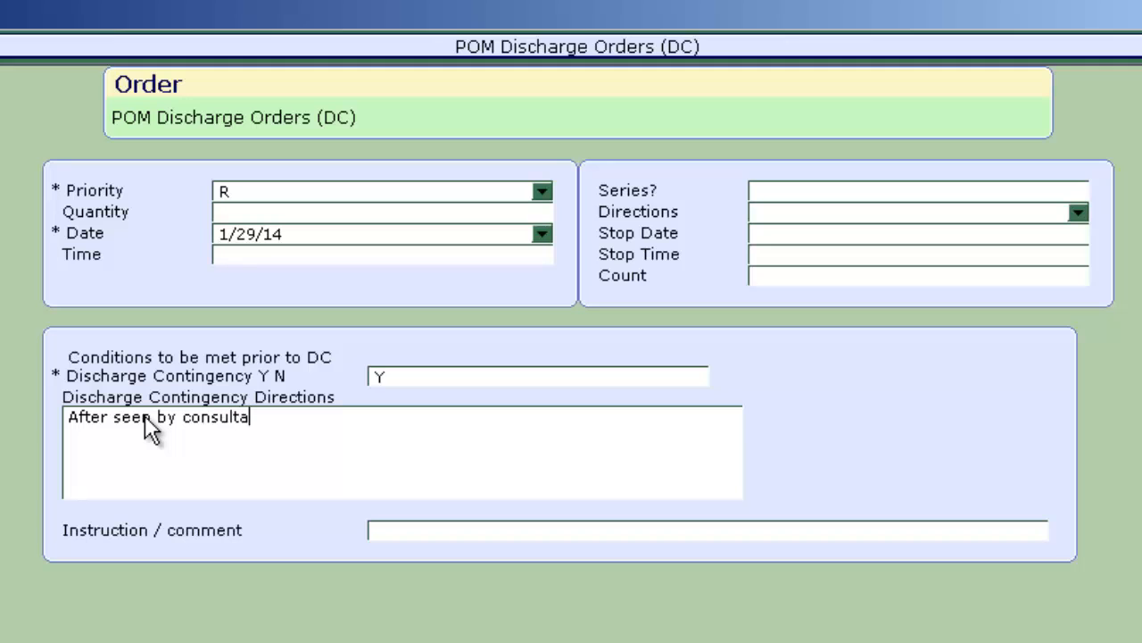
{"action": "type", "text": "nt"}
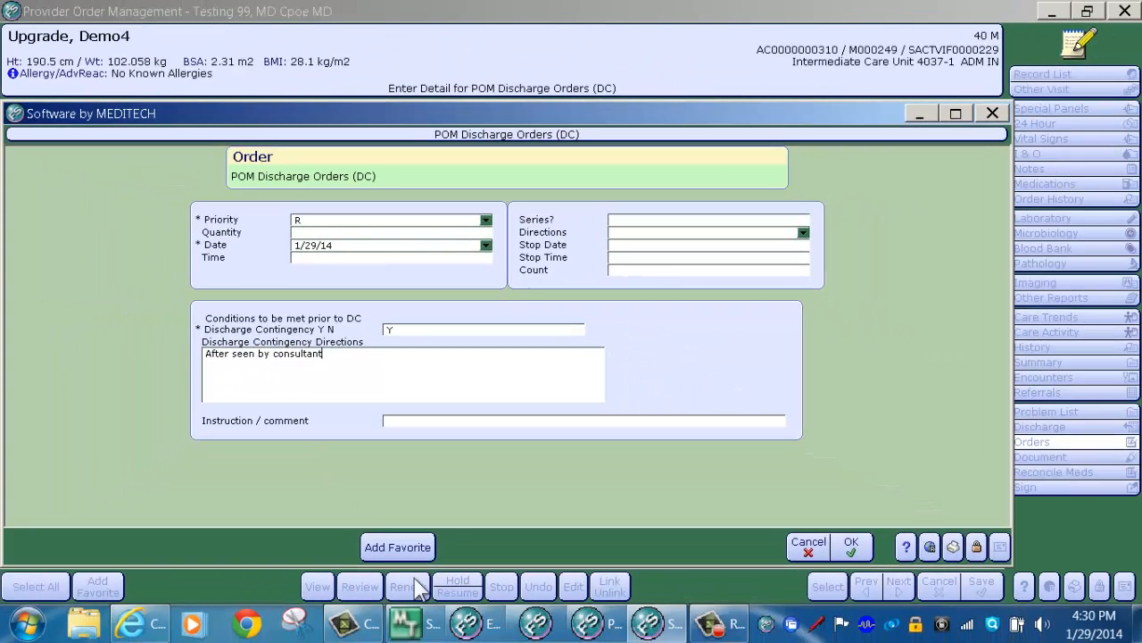
{"action": "left_click", "coordinate": [851, 548]}
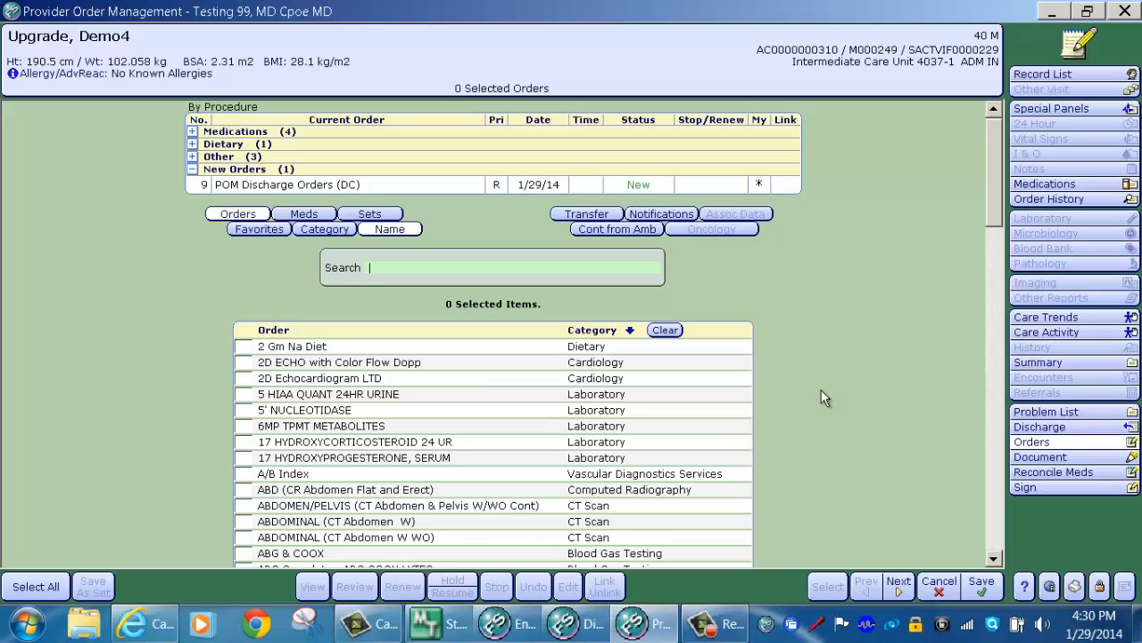
Step: Save the POM discharge order, sign it with your PIN, and file it
{"action": "left_click", "coordinate": [982, 587]}
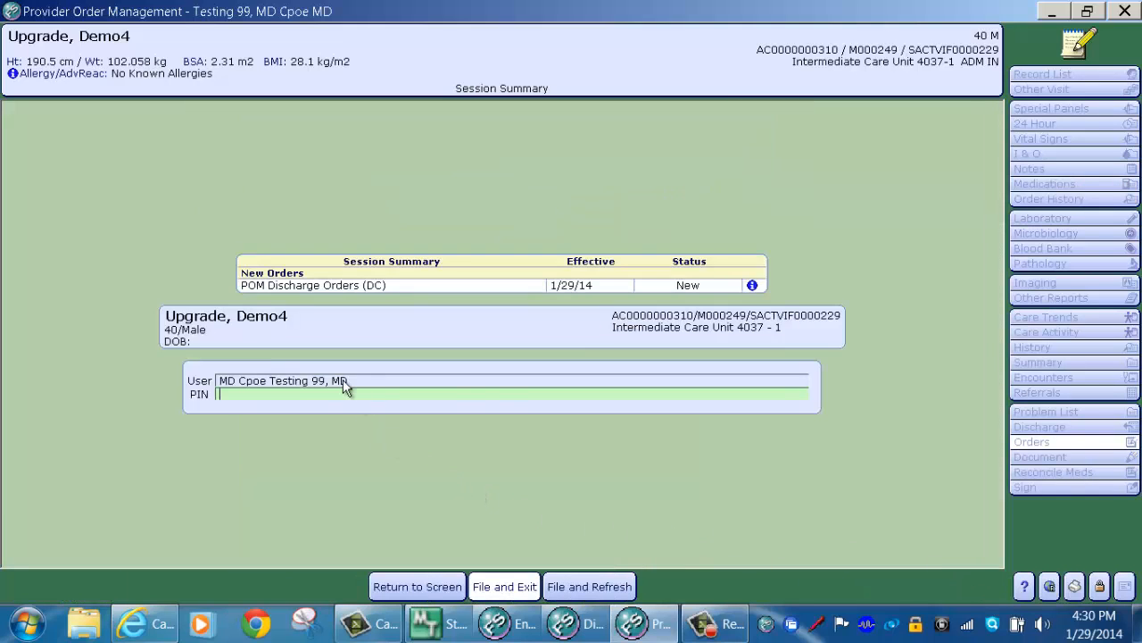
{"action": "type", "text": "***"}
{"action": "left_click", "coordinate": [512, 591]}
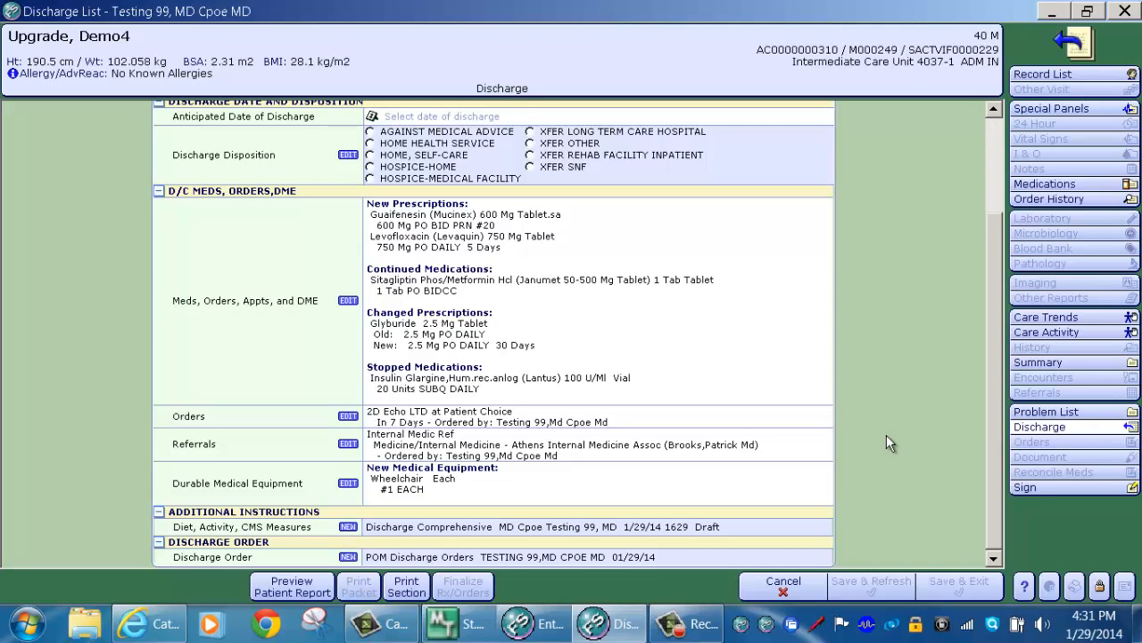